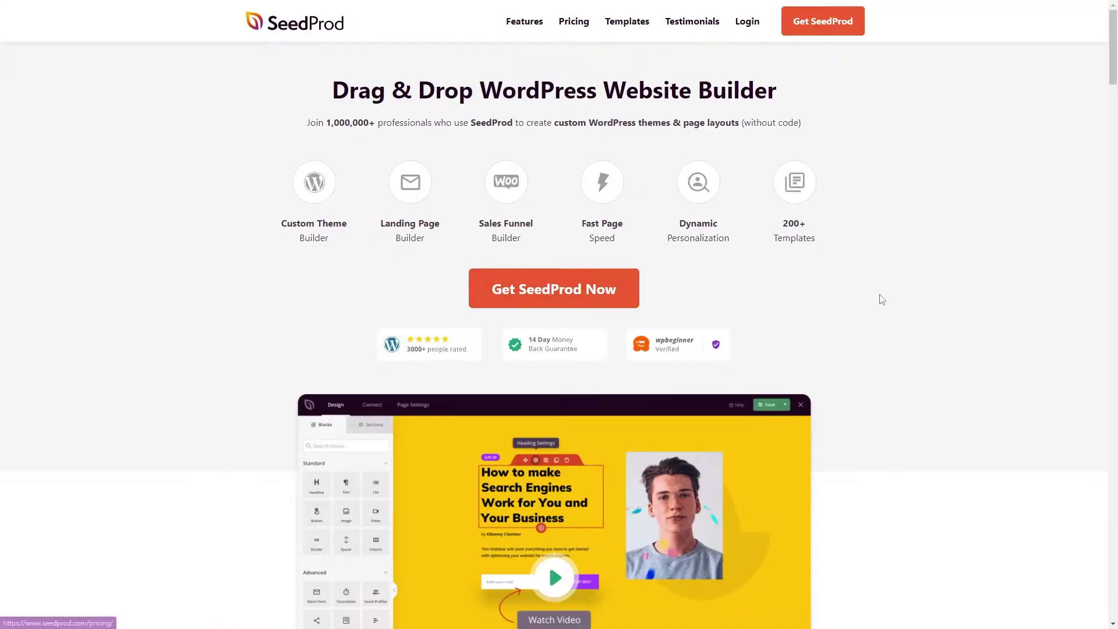
Sign in to the SeedProd account and download the SeedProd Pro 6.15.4 zip from Downloads.
click(747, 21)
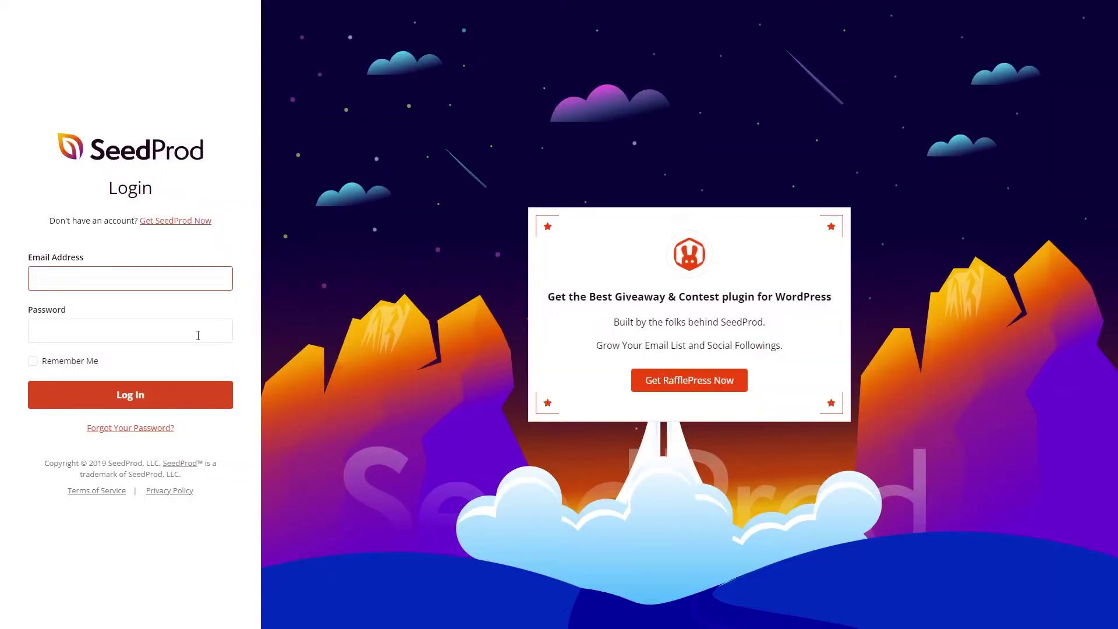
click(171, 407)
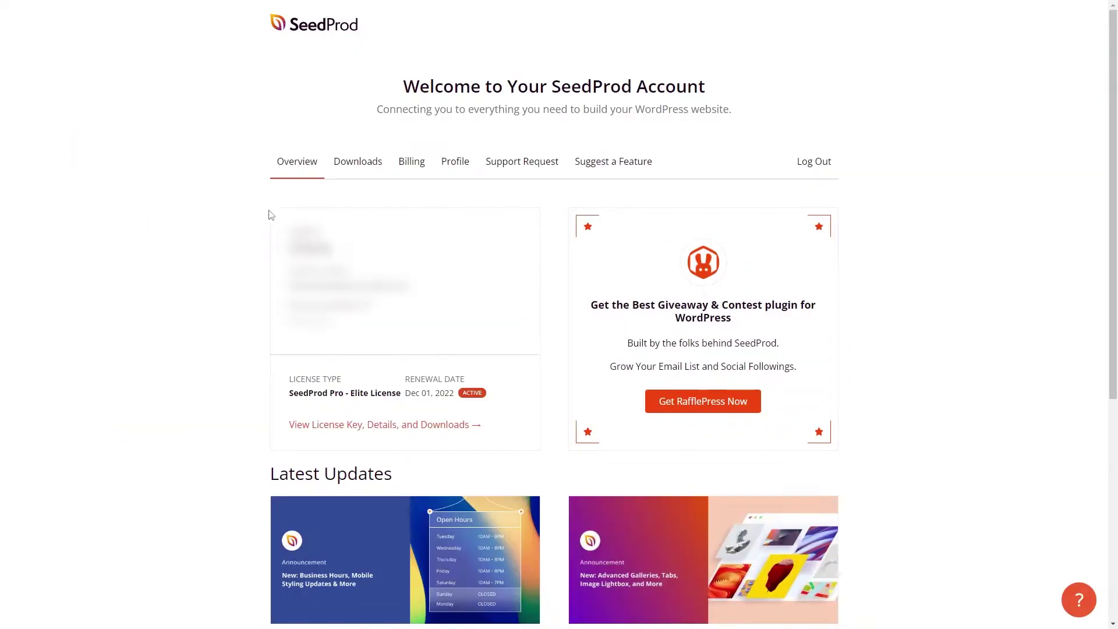
click(359, 172)
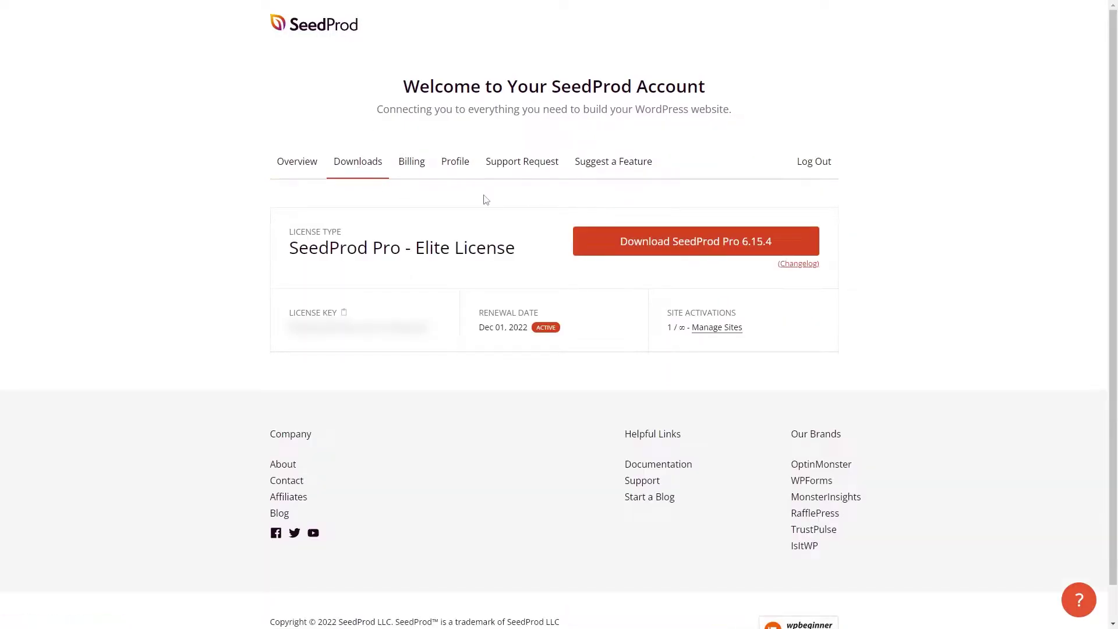
click(710, 245)
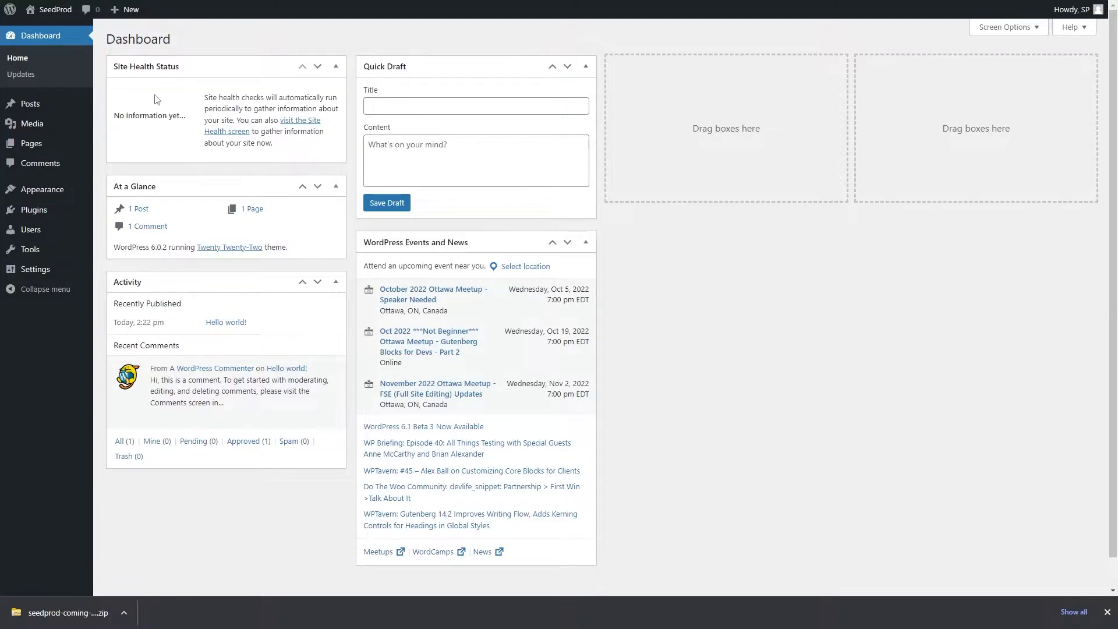
Upload the SeedProd Pro zip as a new plugin, install it and activate it.
mouse_move(32, 213)
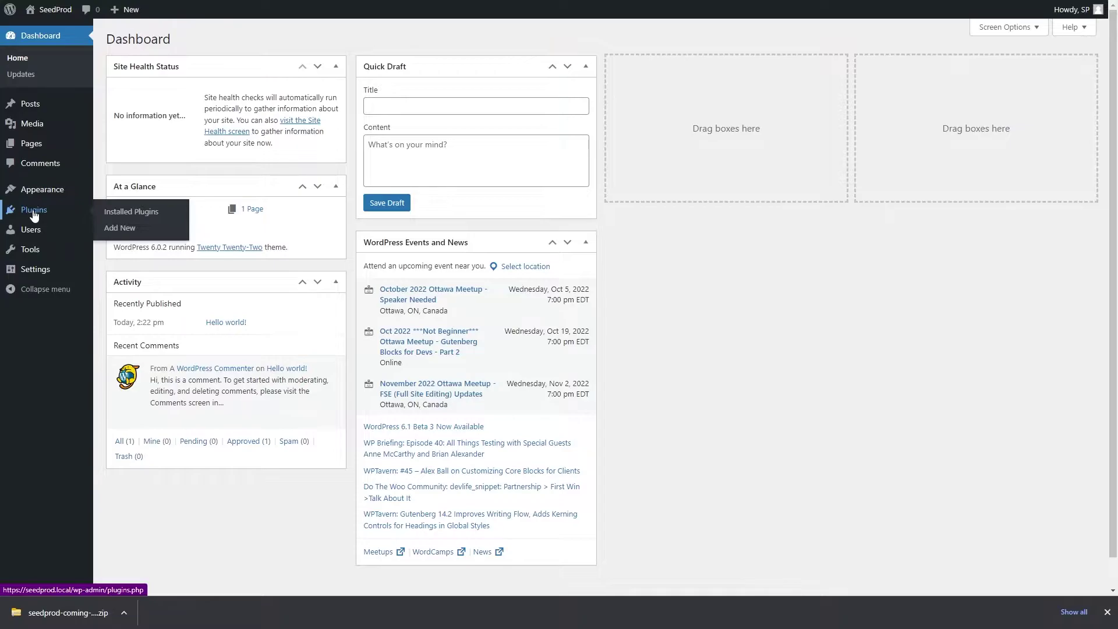
click(118, 228)
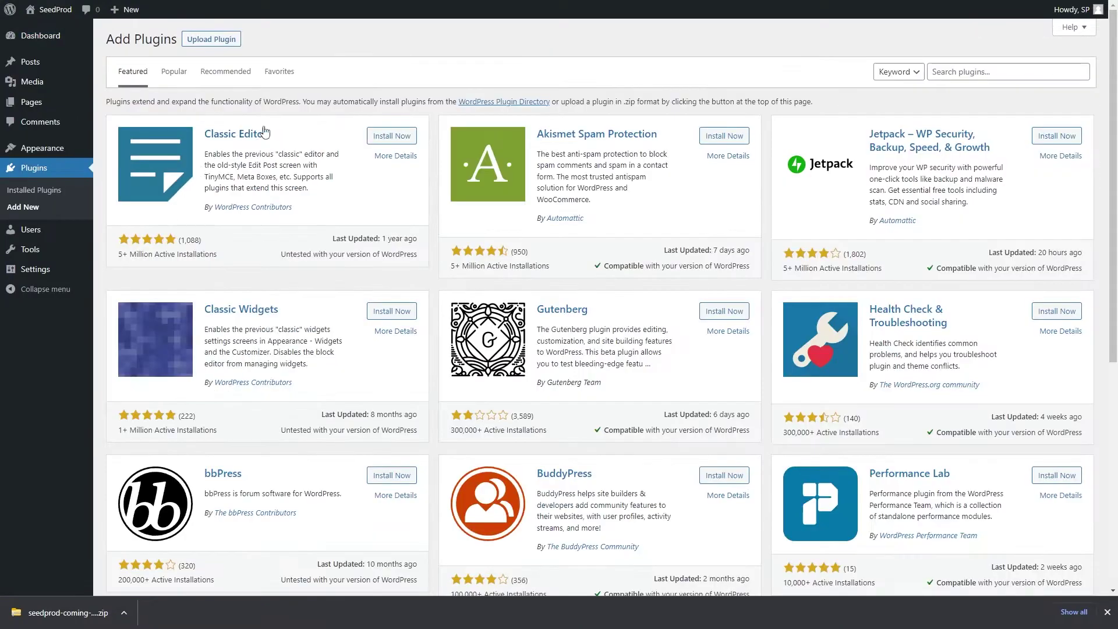
click(201, 41)
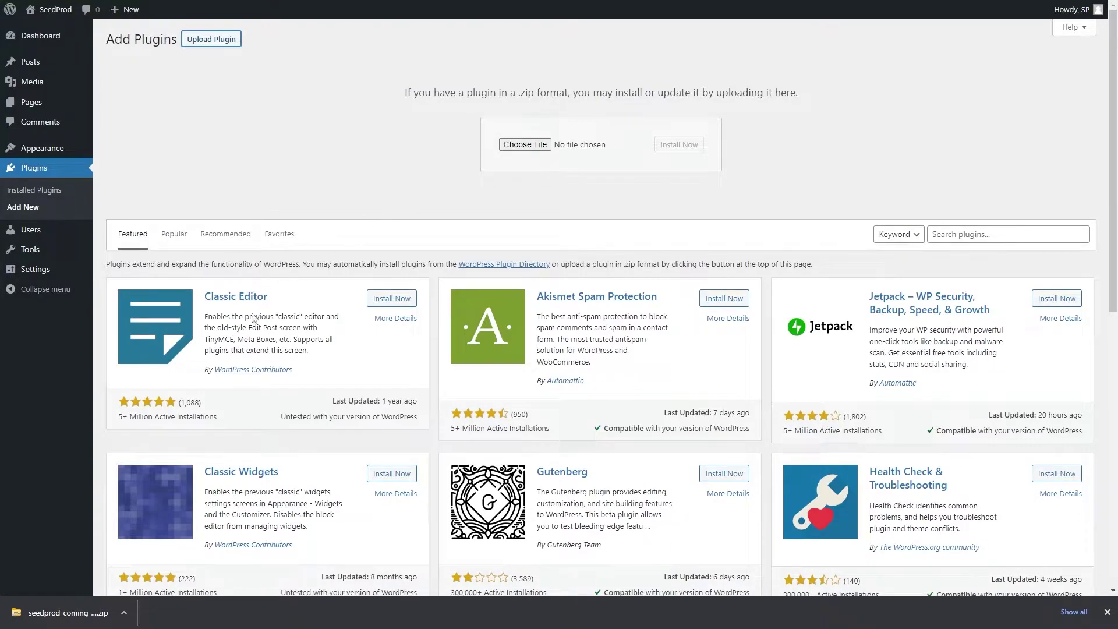
drag(64, 611, 527, 148)
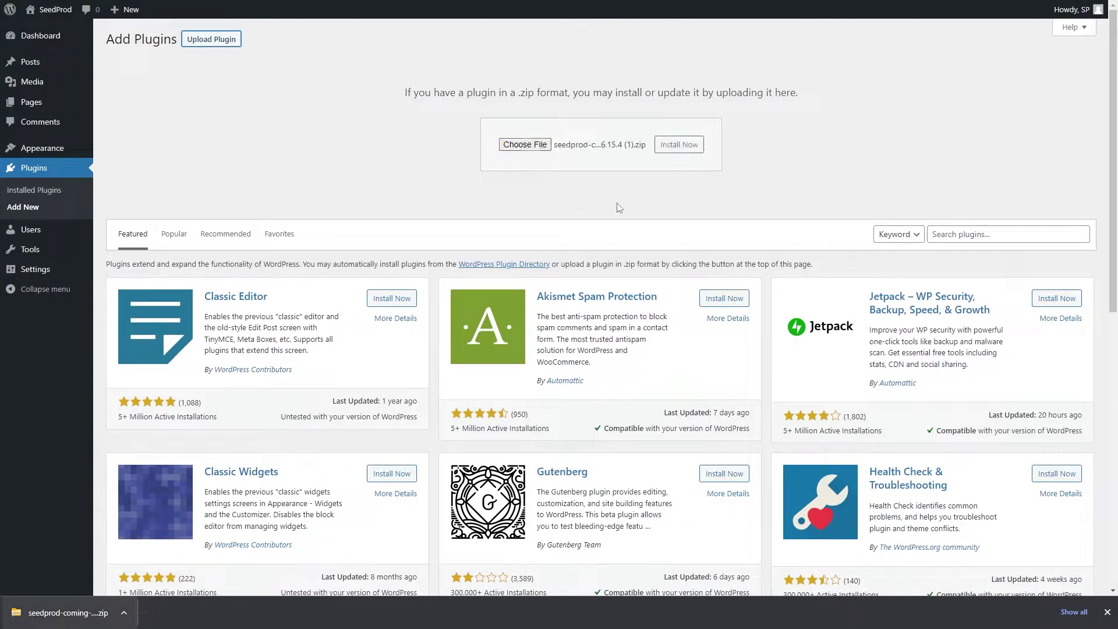
click(682, 146)
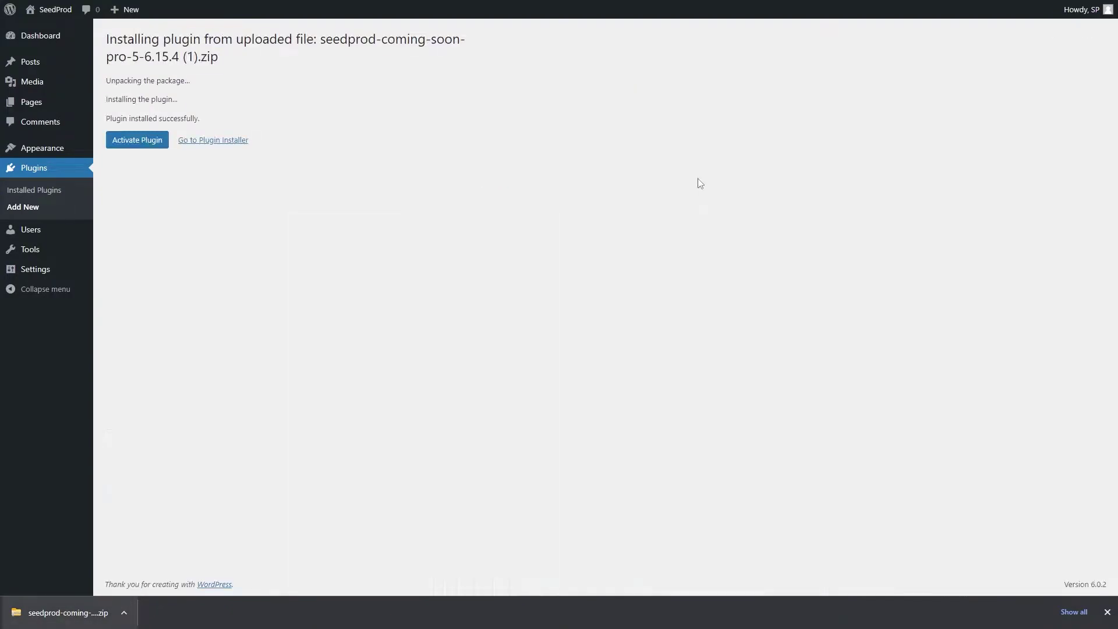
click(142, 148)
Paste the license key into the SeedProd license field and verify it.
right_click(531, 240)
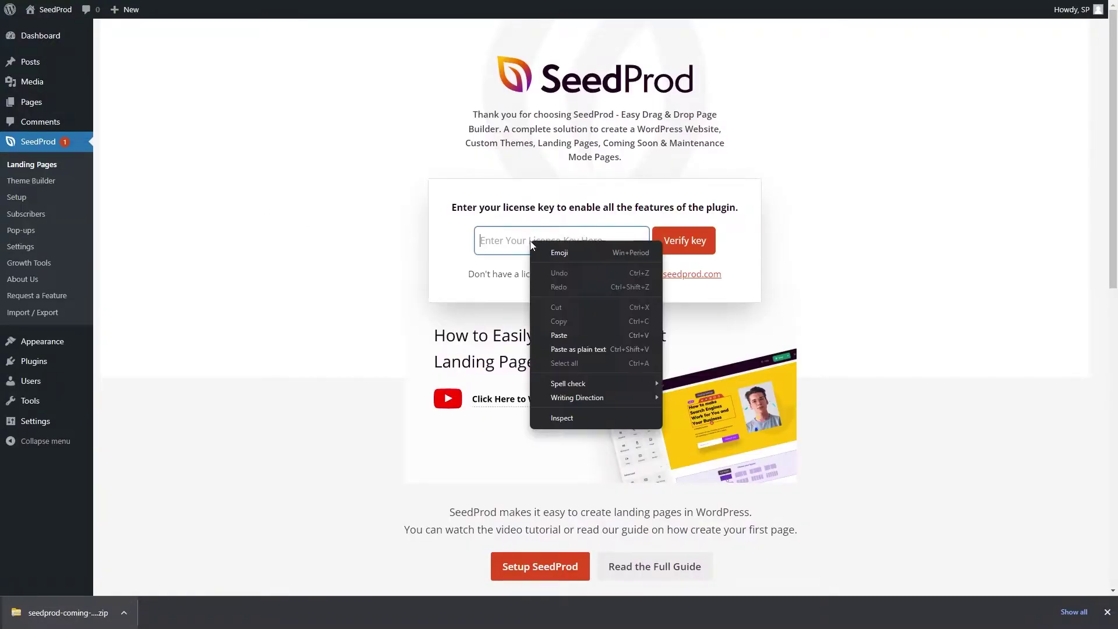
click(600, 349)
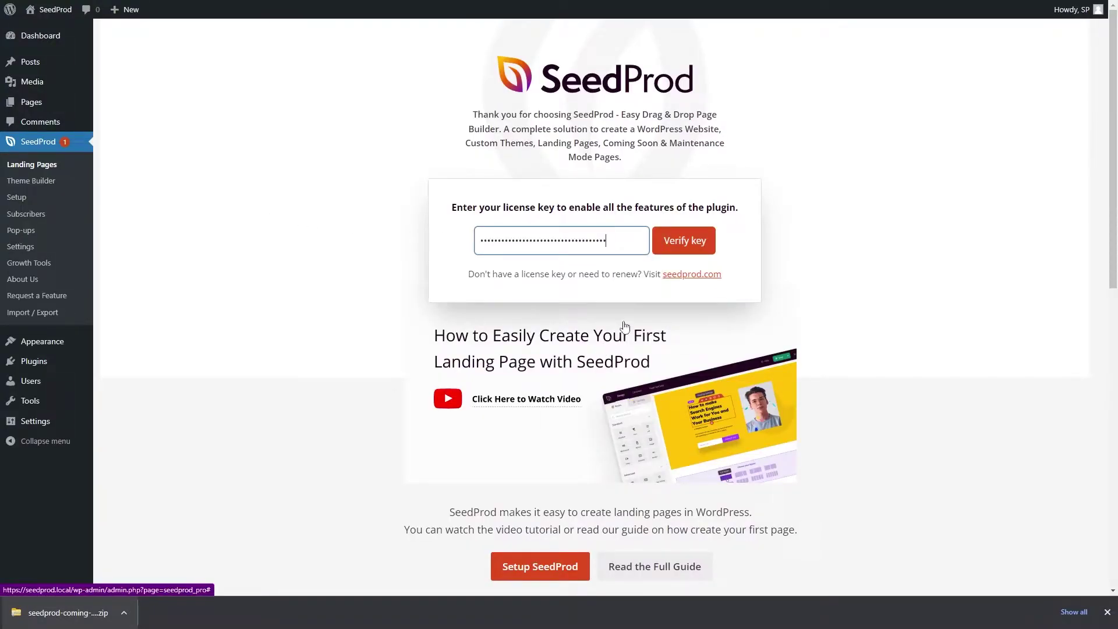
click(682, 246)
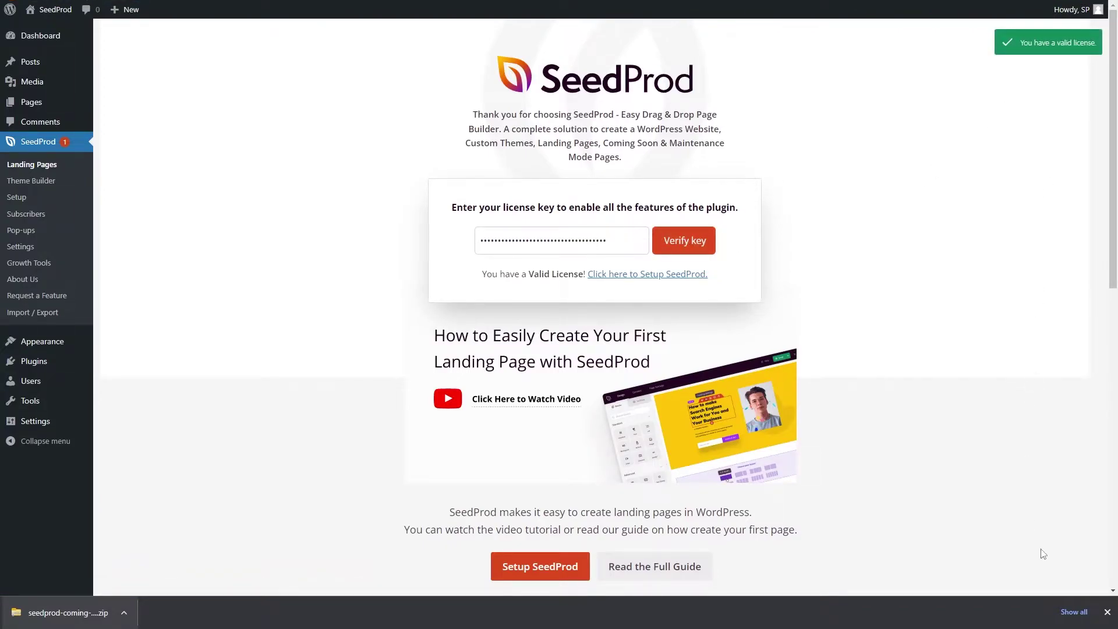
click(1107, 612)
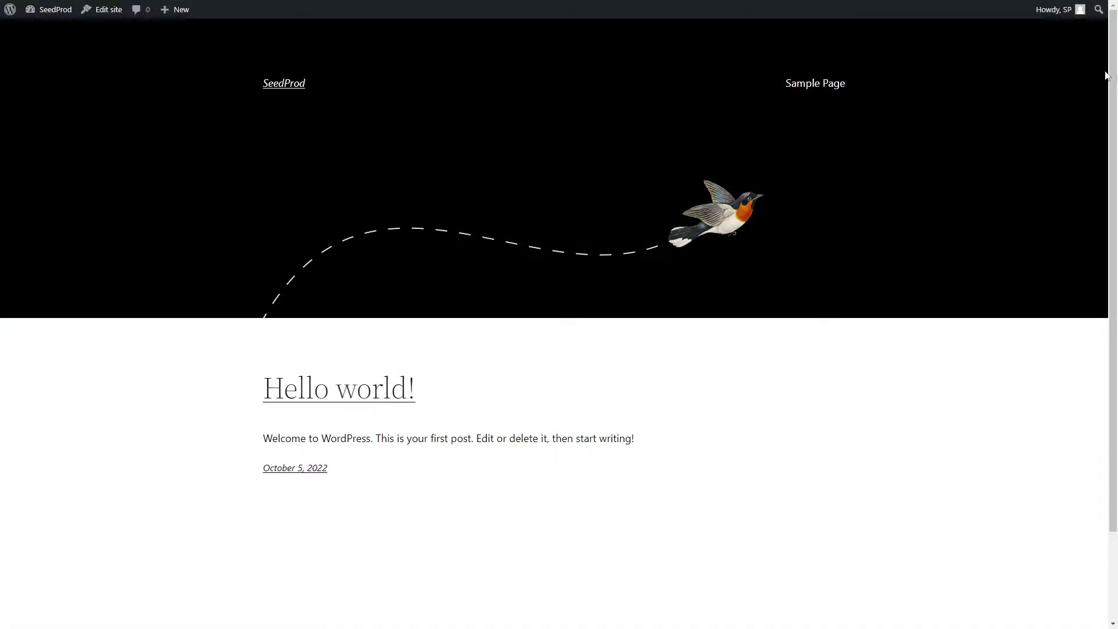
Scroll the default front page down to its footer and back up.
scroll(1106, 76, down, 2)
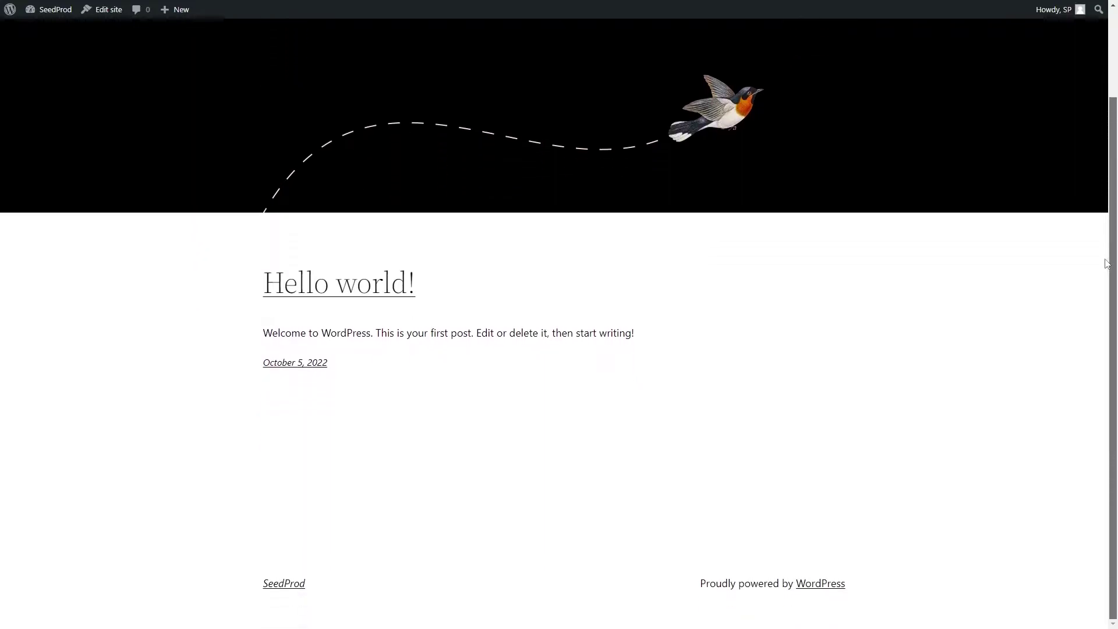
scroll(1107, 263, up, 2)
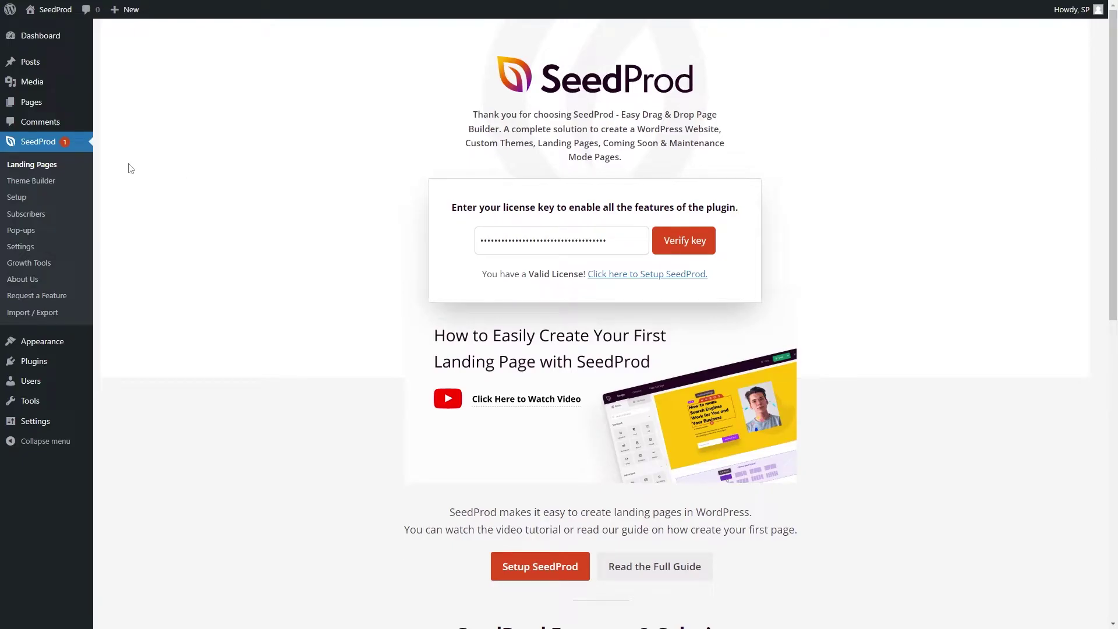
Import the Garden Services kit from the Theme Builder's Theme Template Kits.
click(45, 182)
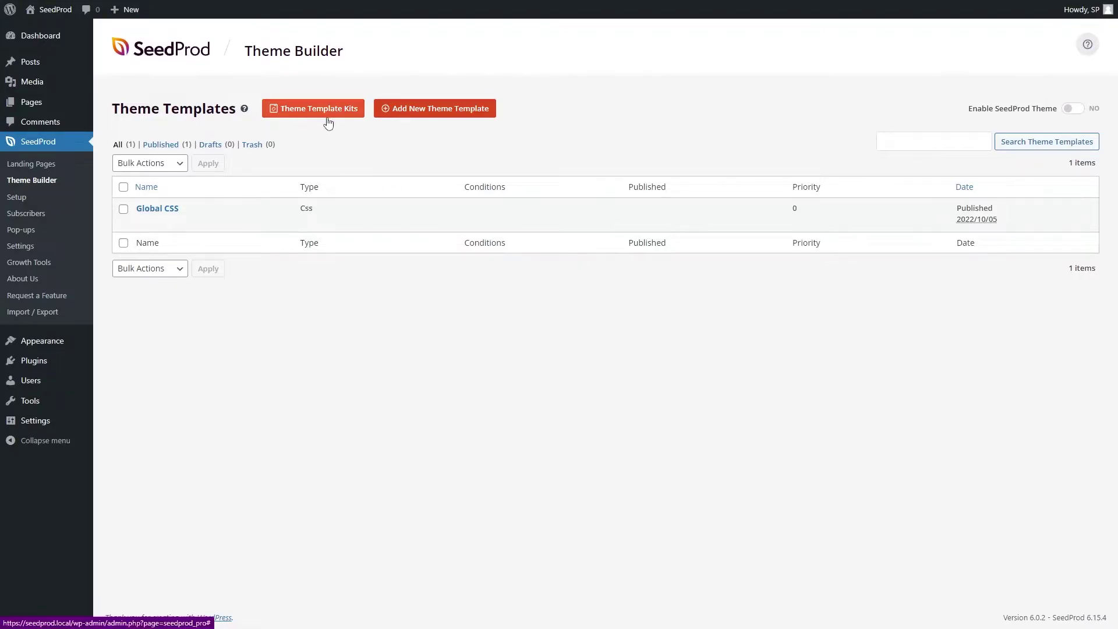
click(312, 111)
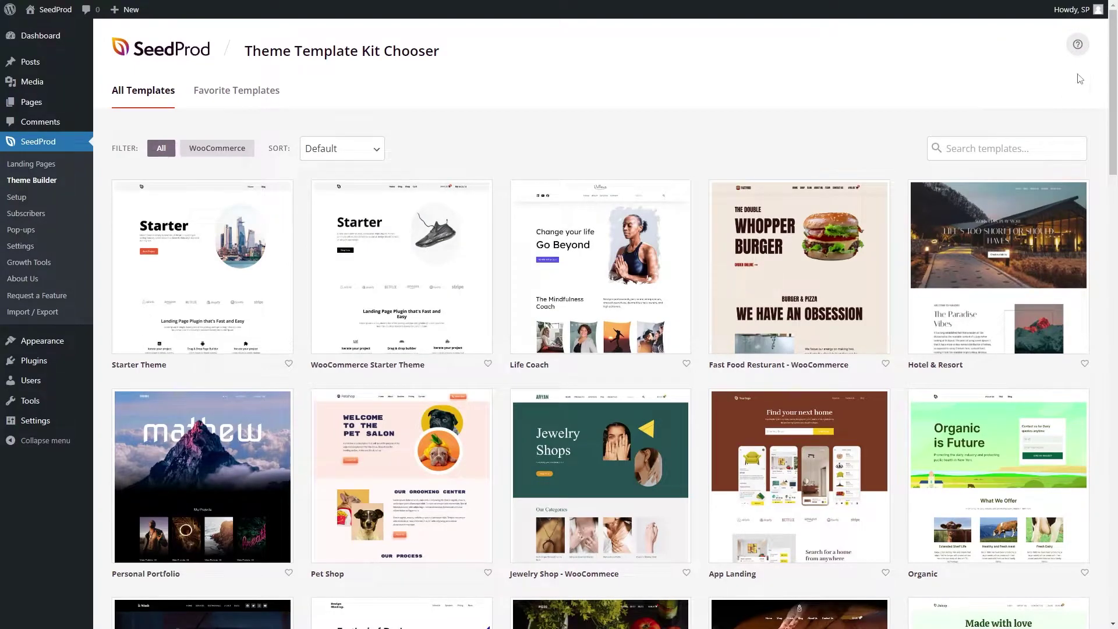
drag(1110, 72, 1101, 191)
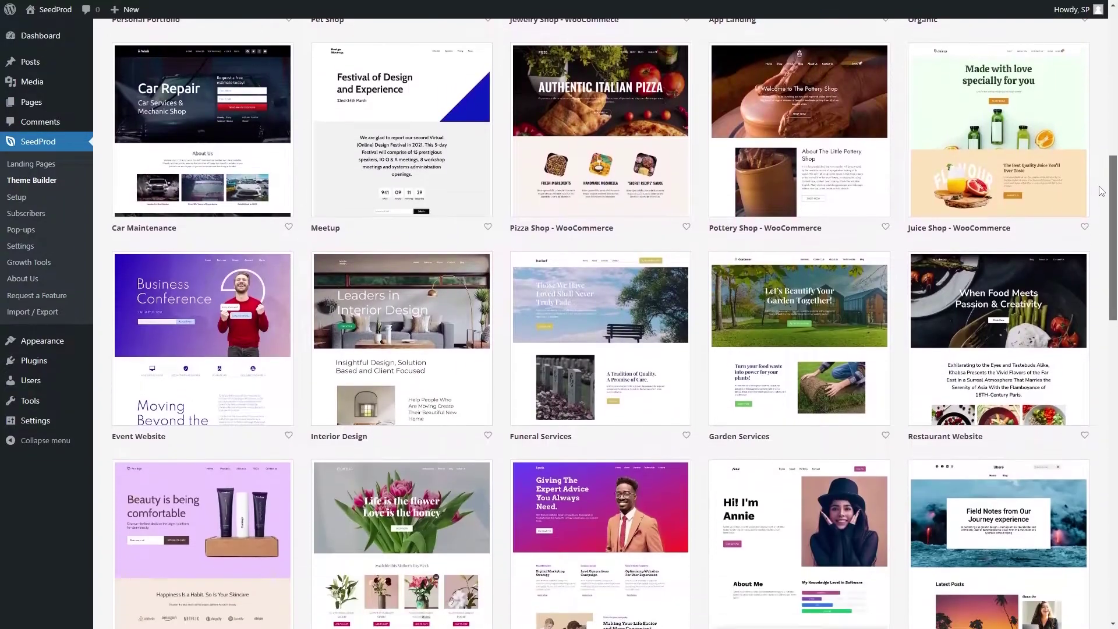
scroll(1077, 204, down, 2)
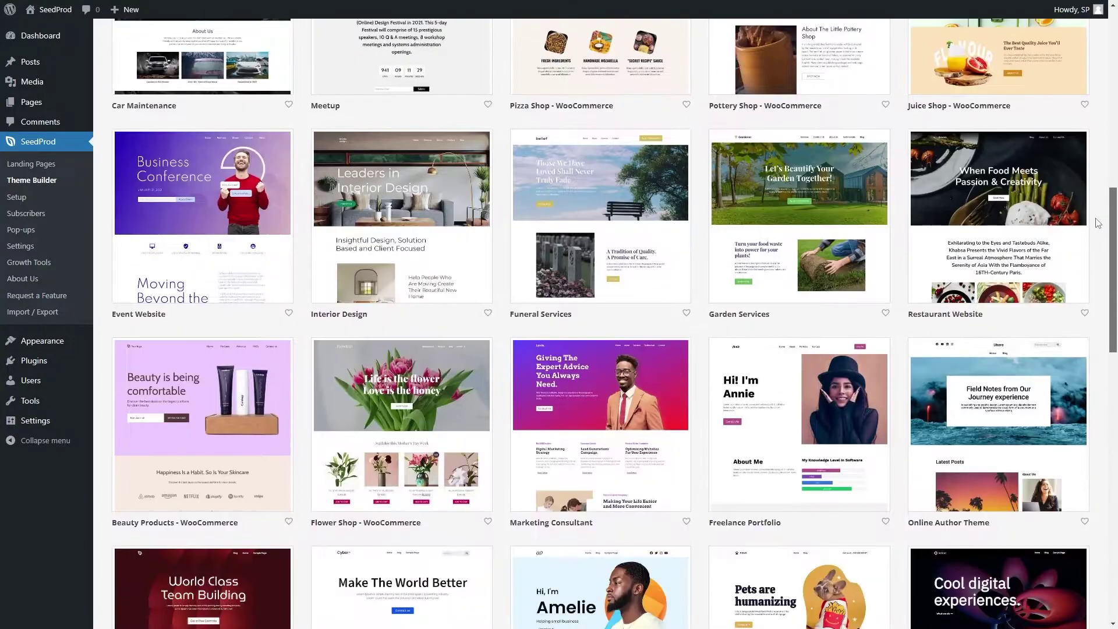
mouse_move(774, 226)
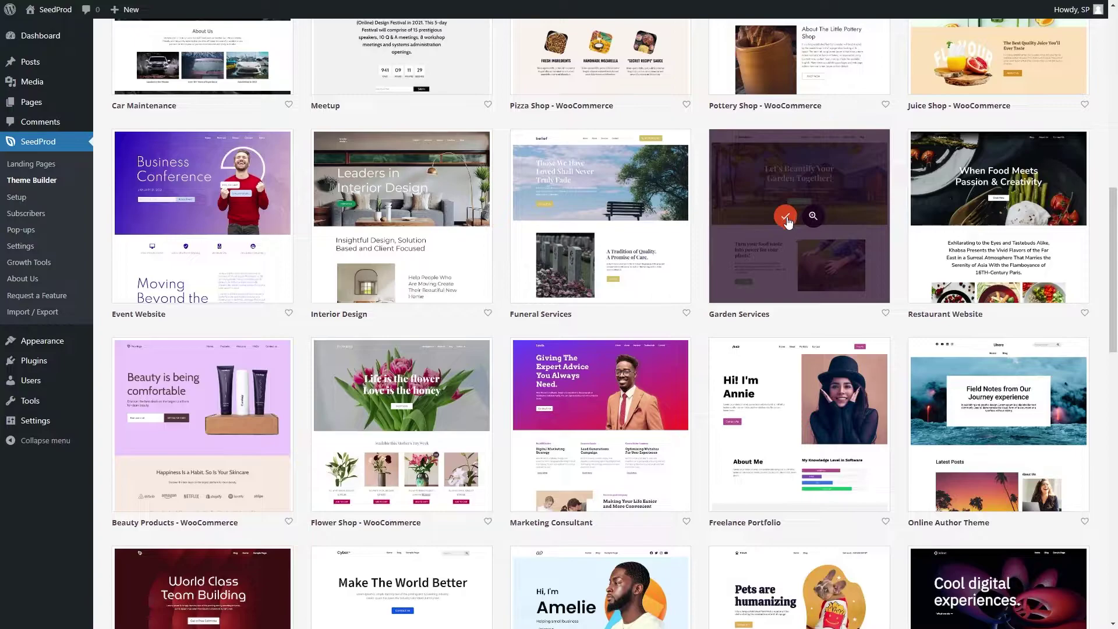
click(786, 218)
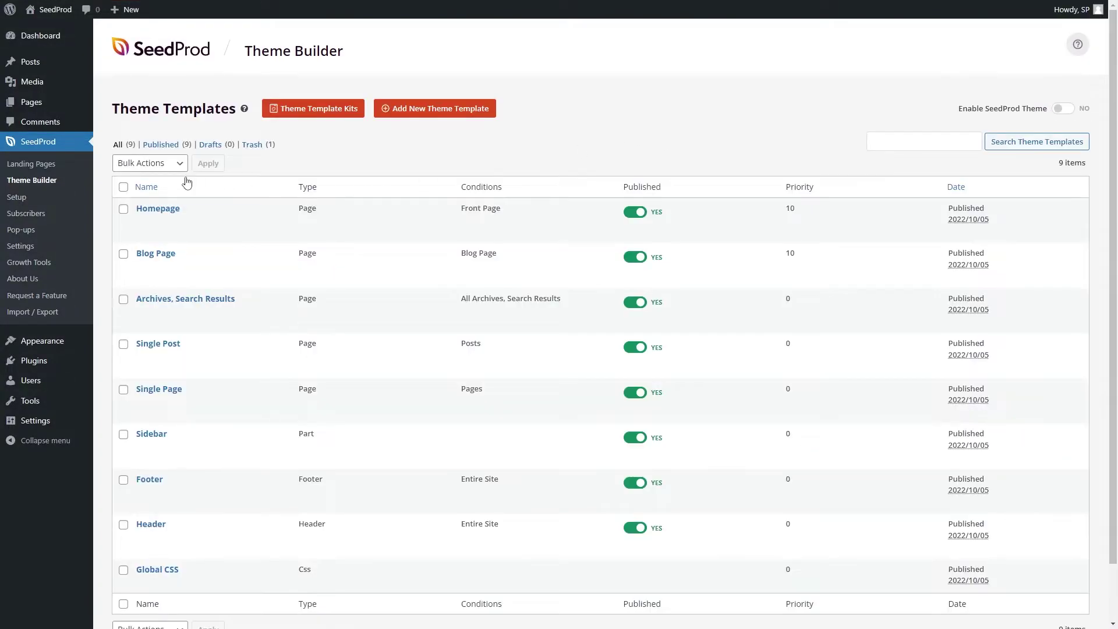
scroll(375, 226, down, 1)
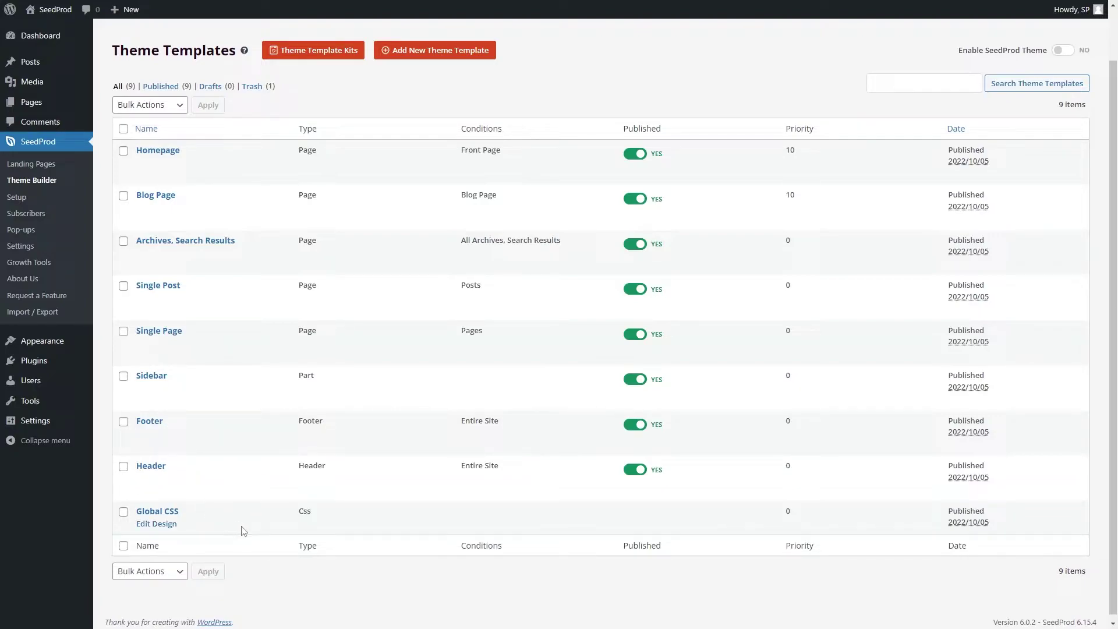
In Global CSS, set the Buttons colour to darker green #539E43, save, and exit the builder.
click(158, 524)
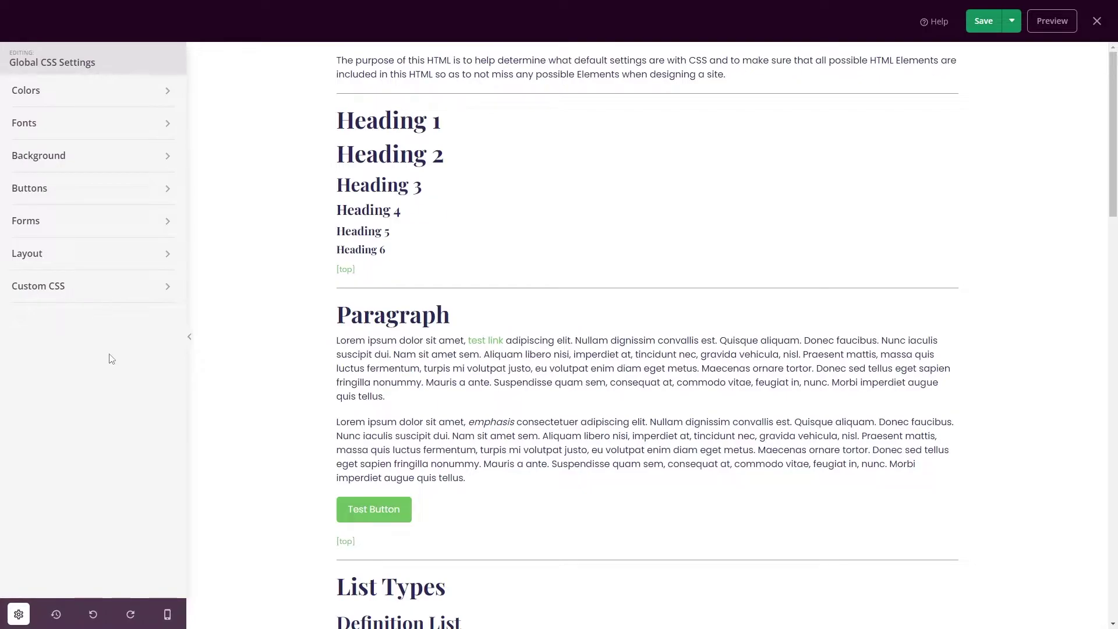
click(64, 95)
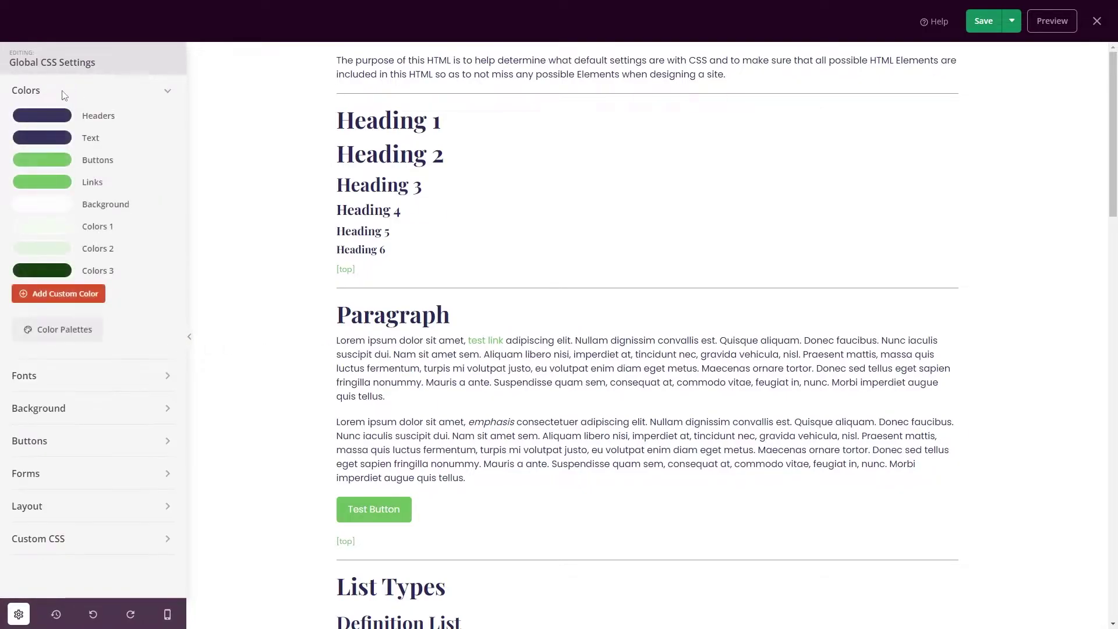
click(59, 161)
drag(100, 207, 154, 188)
click(108, 210)
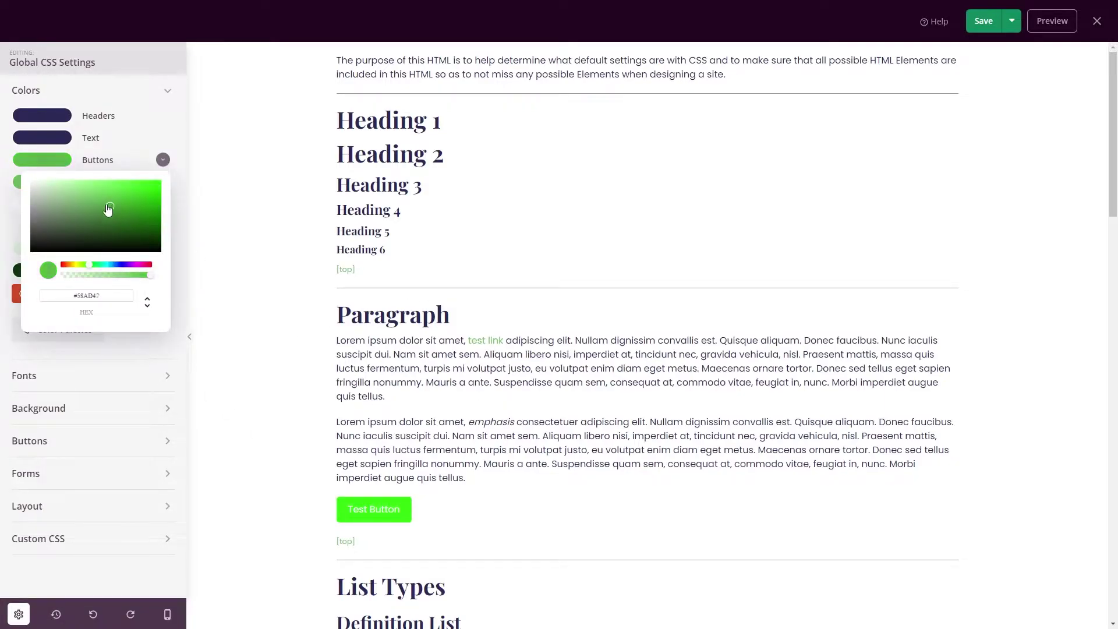
click(157, 162)
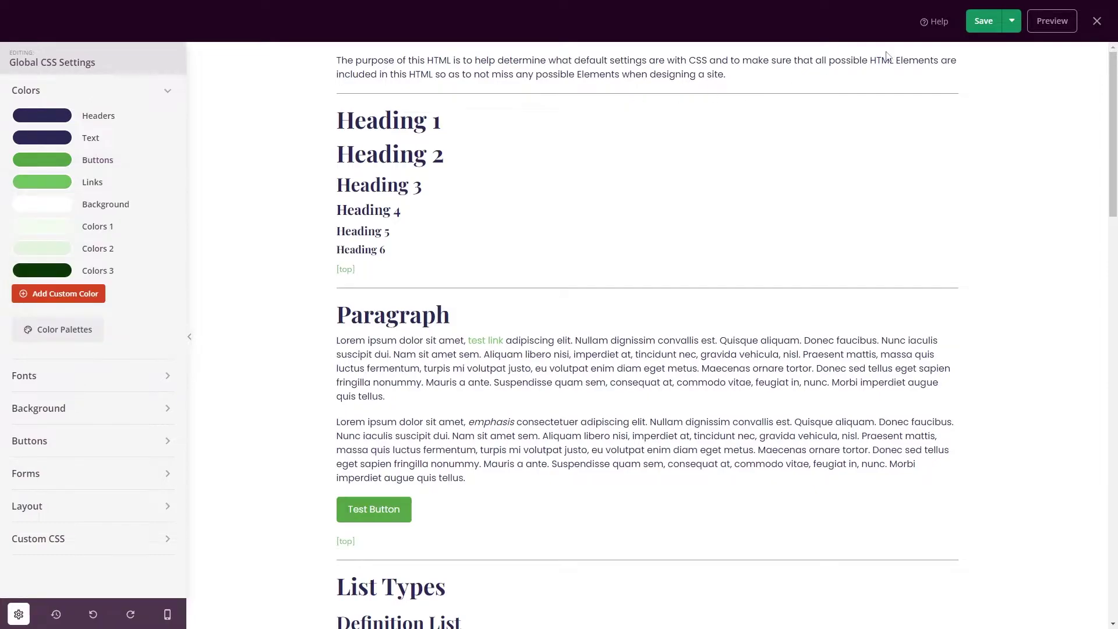
click(983, 21)
click(1097, 21)
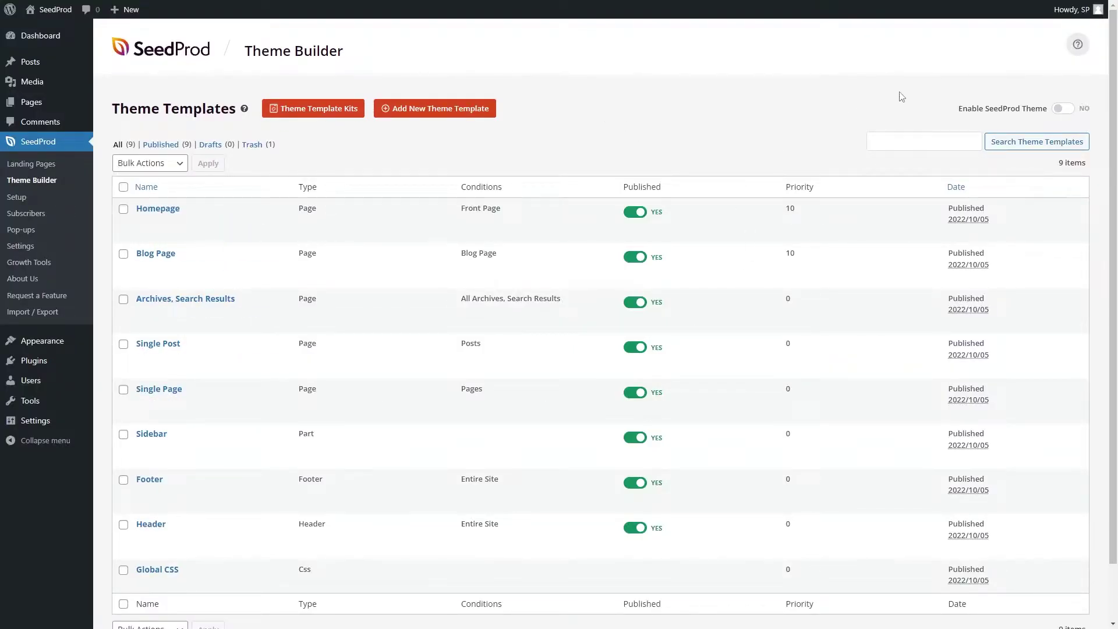
Enable the SeedProd theme and accept creating the static Home and Blog pages.
click(1063, 110)
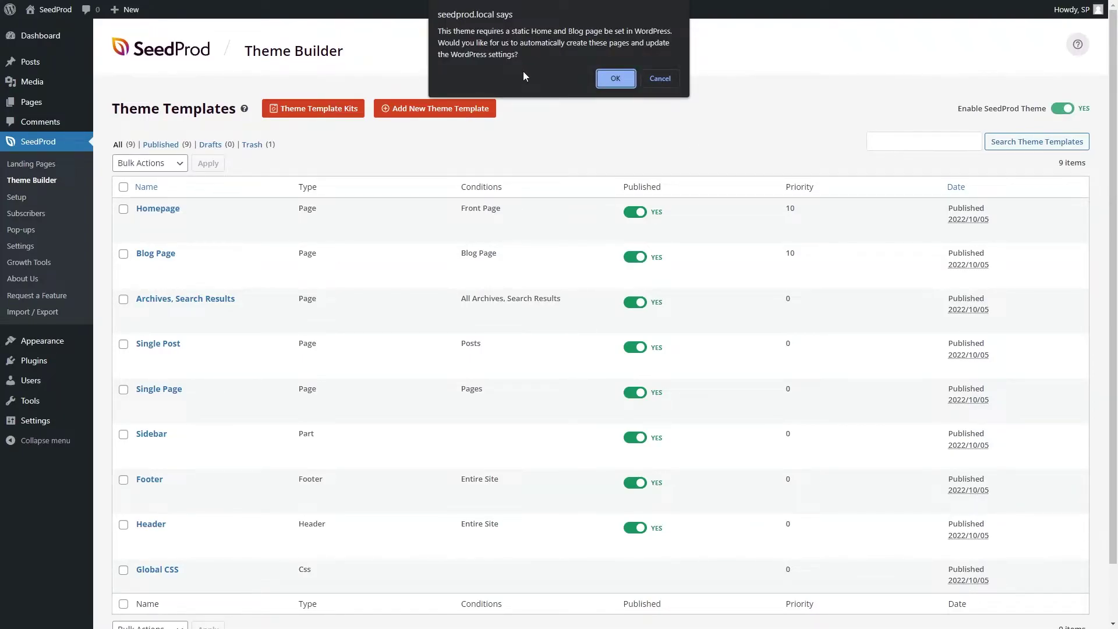
click(617, 83)
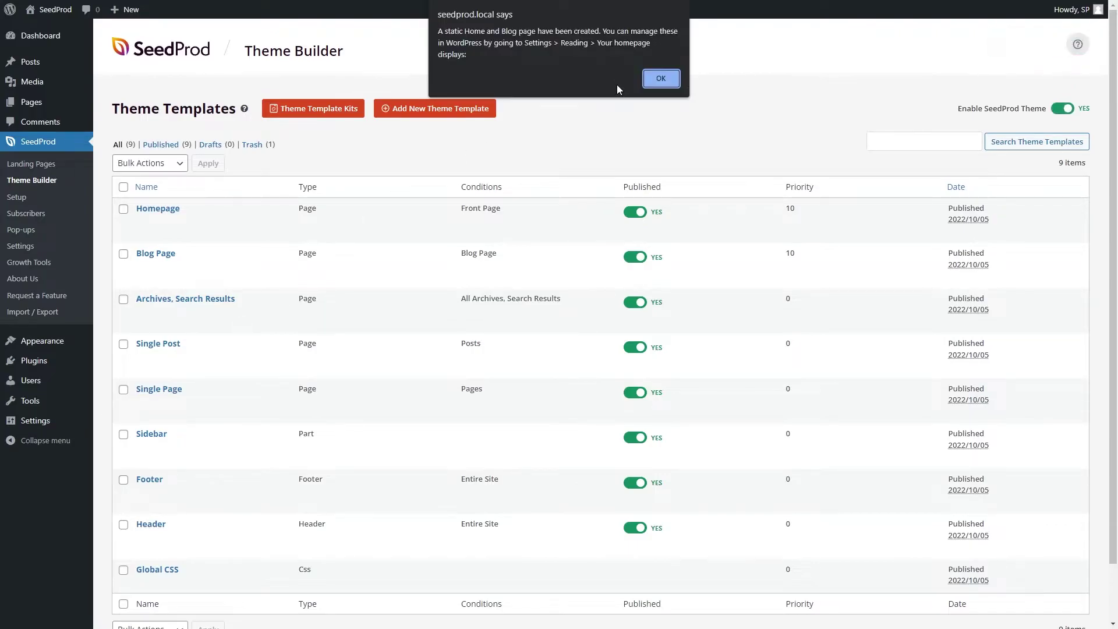
click(660, 80)
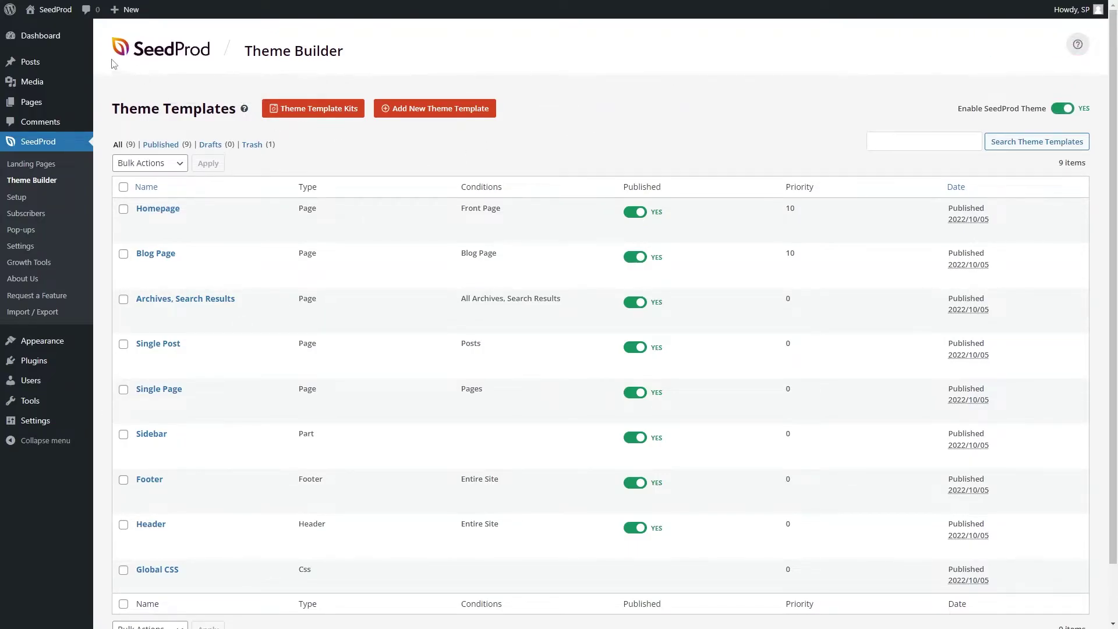
Visit the live site and scroll the Gardener homepage down to its green footer.
mouse_move(50, 10)
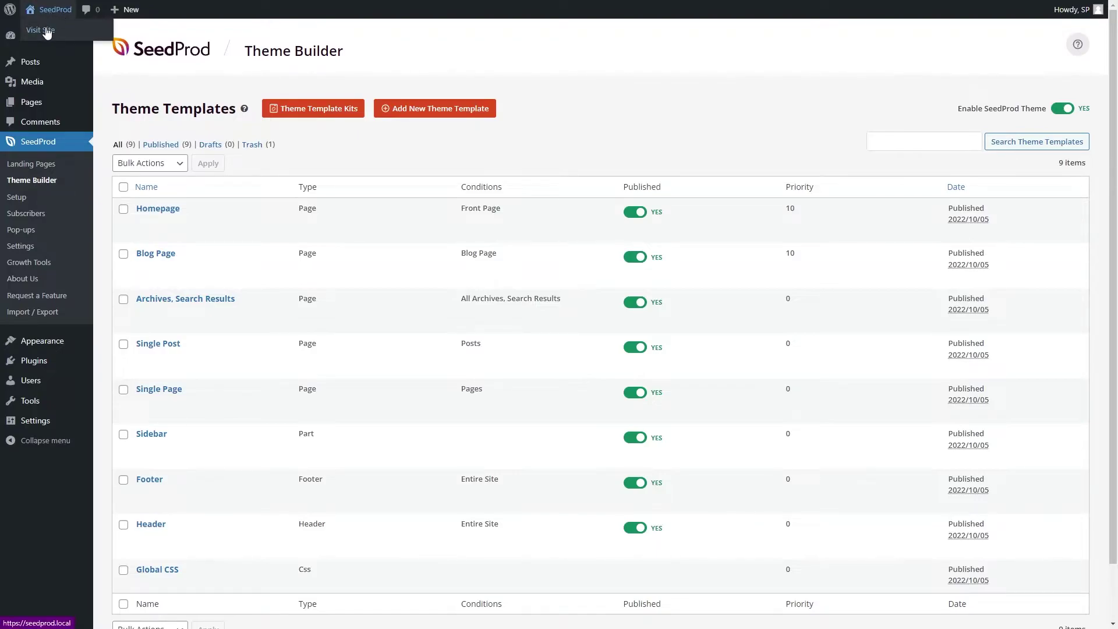
click(46, 33)
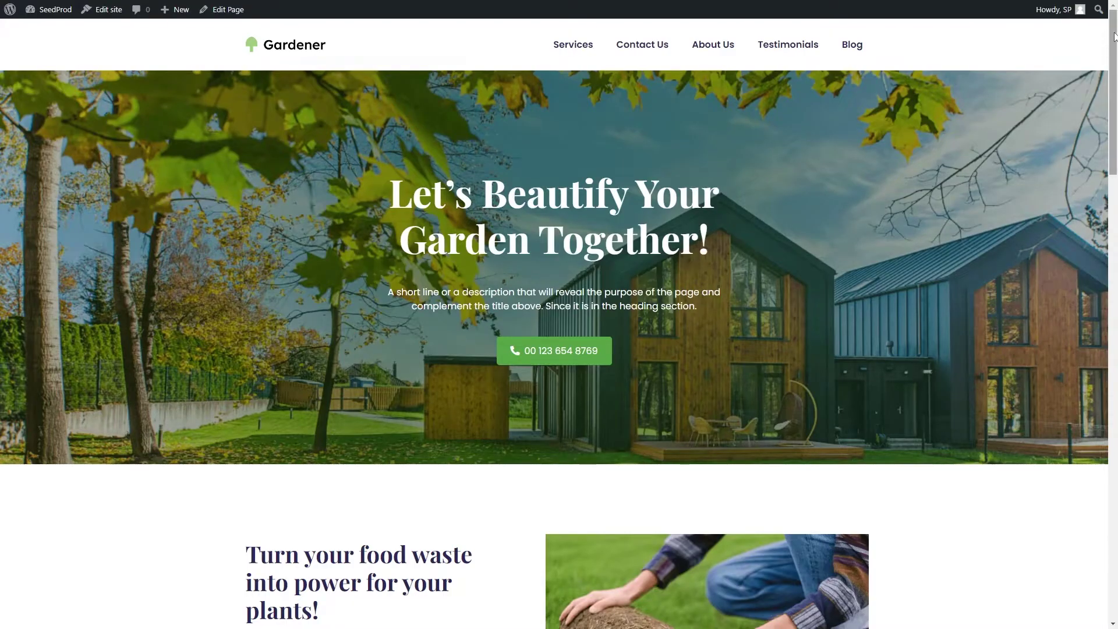
mouse_move(1115, 36)
mouse_down()
mouse_move(1089, 382)
mouse_move(1089, 472)
mouse_move(1113, 500)
mouse_move(1113, 52)
mouse_up()
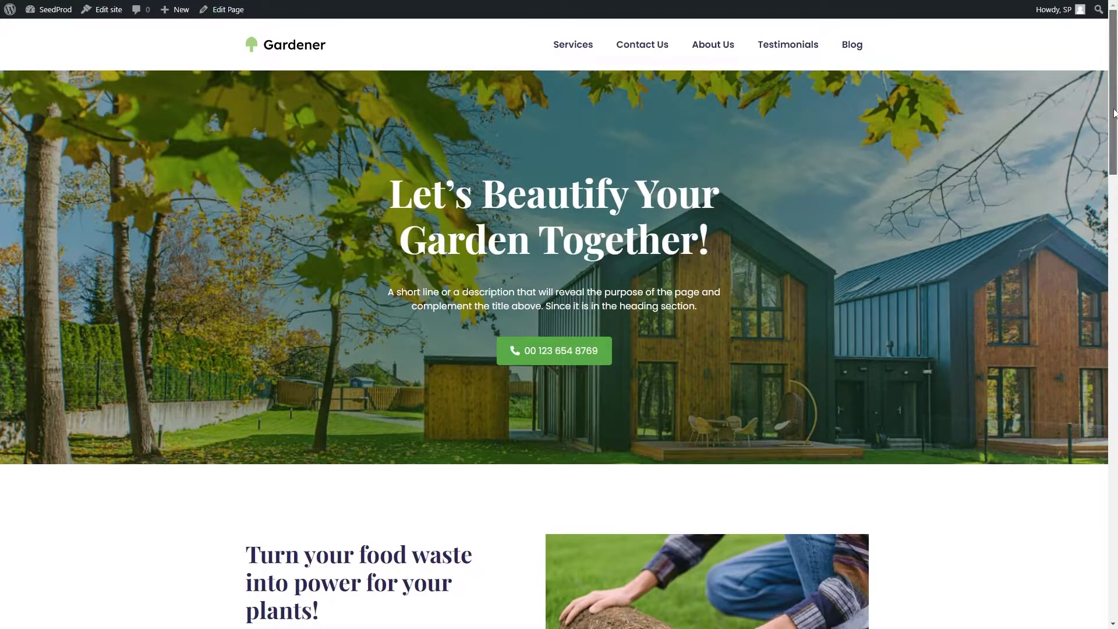
drag(1114, 112, 1114, 511)
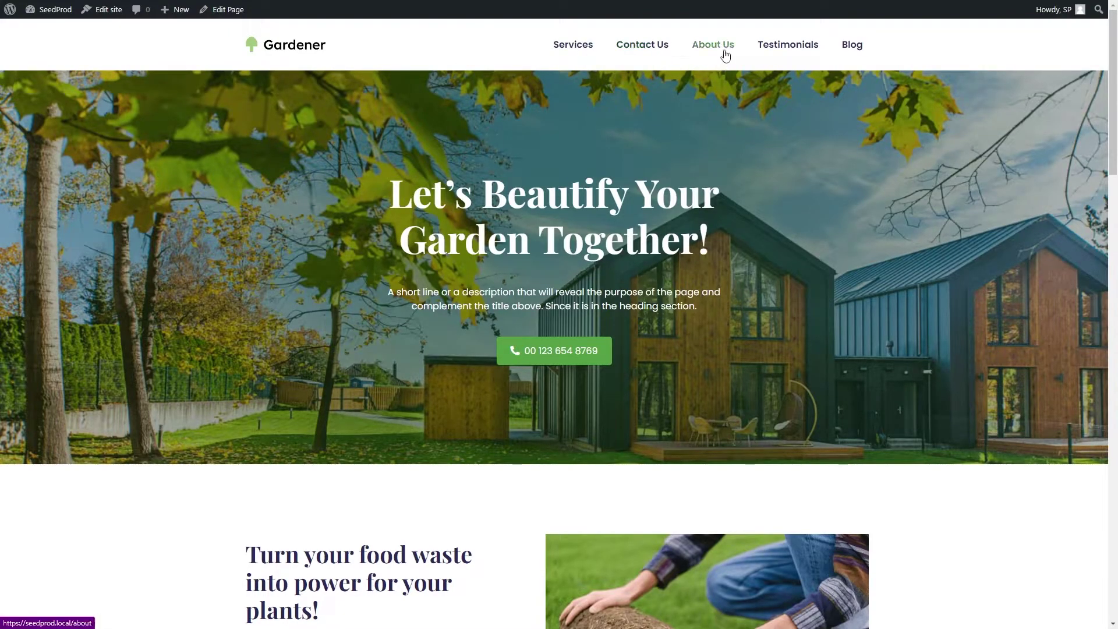
scroll(1113, 61, down, 1)
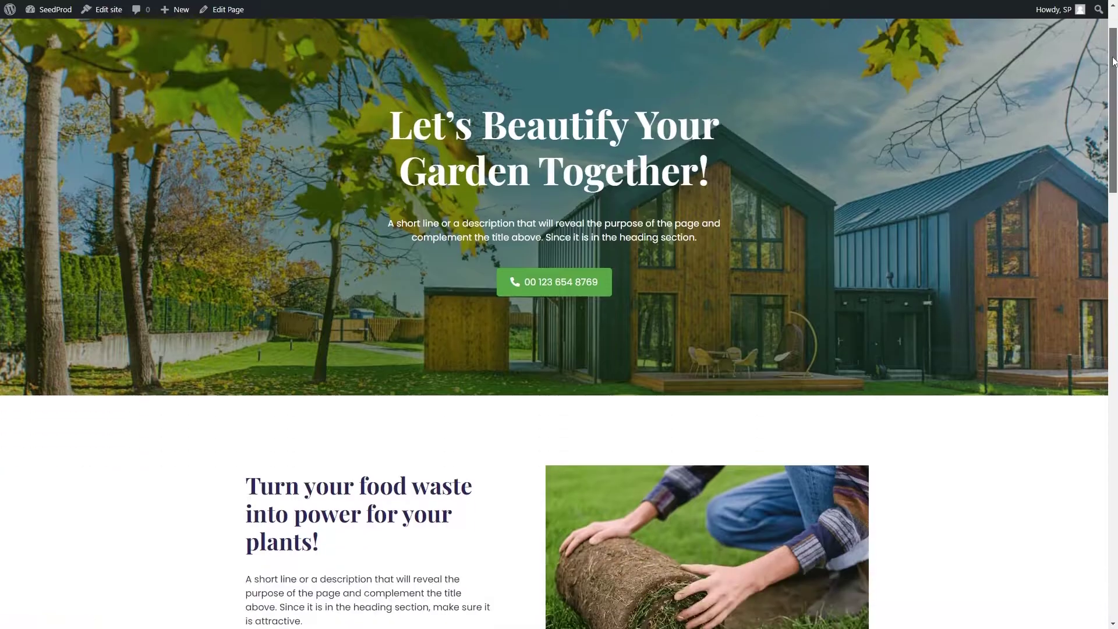
drag(1113, 61, 902, 526)
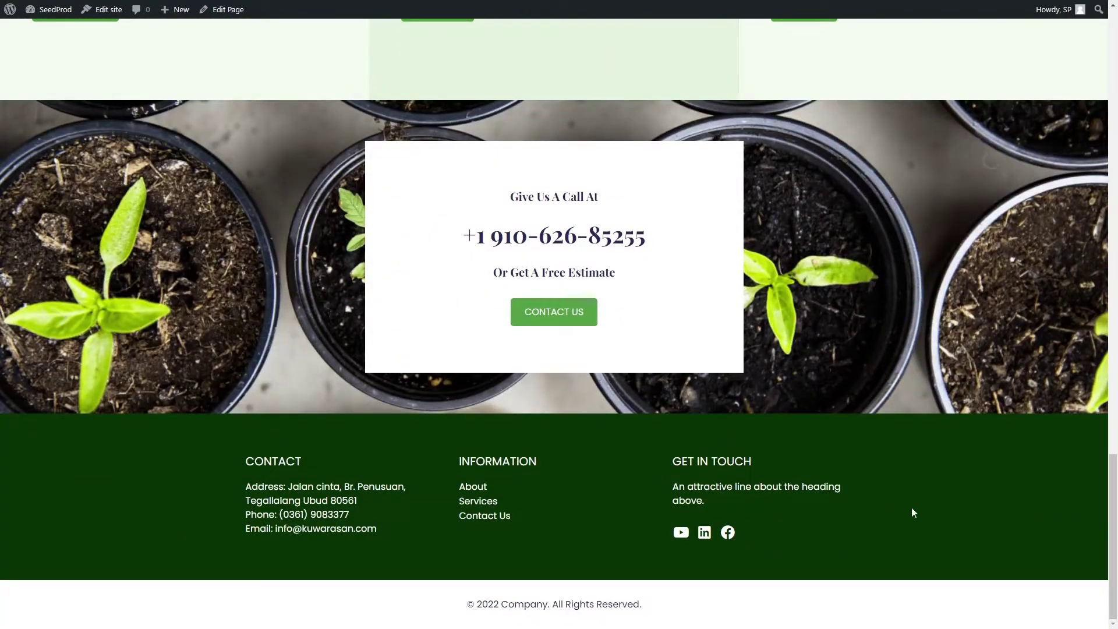
drag(1113, 536, 1084, 592)
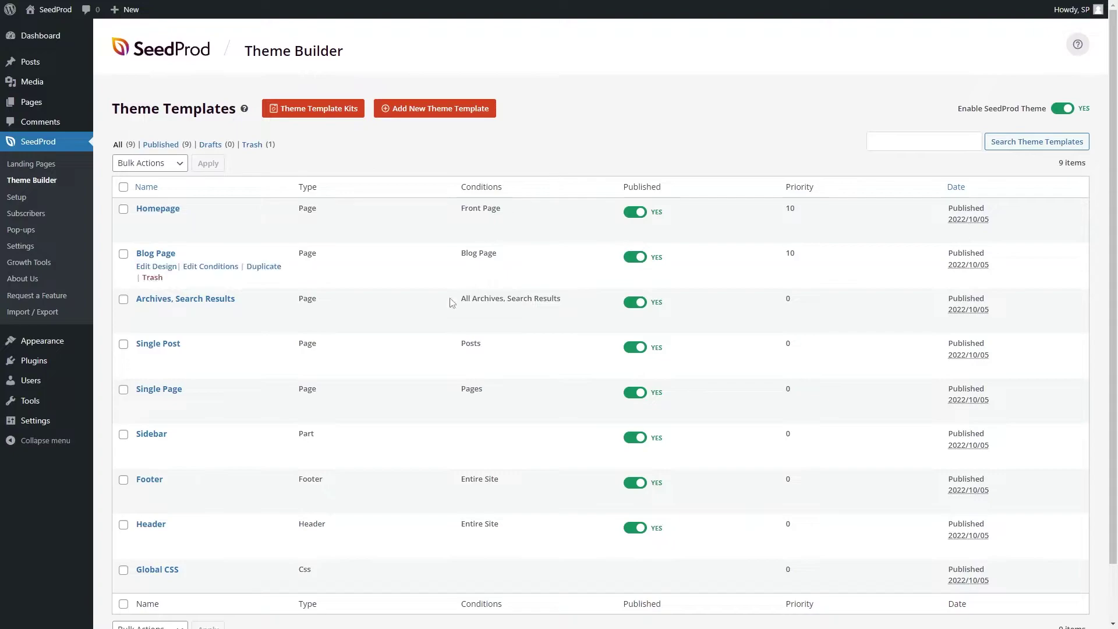
Open the Footer template's design in the SeedProd builder.
mouse_move(327, 495)
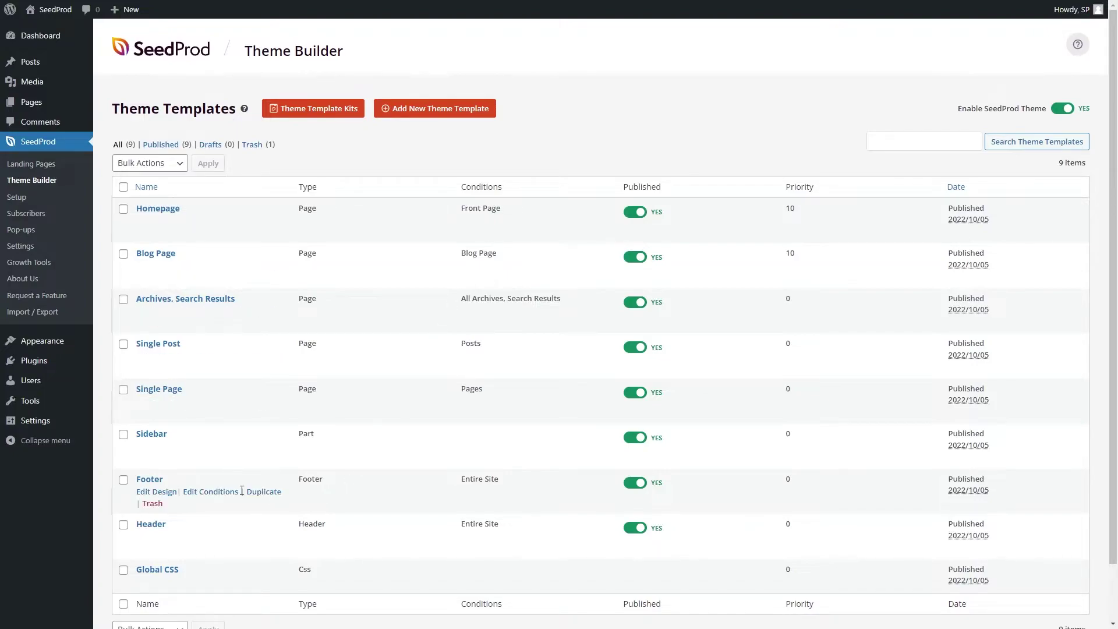
click(153, 491)
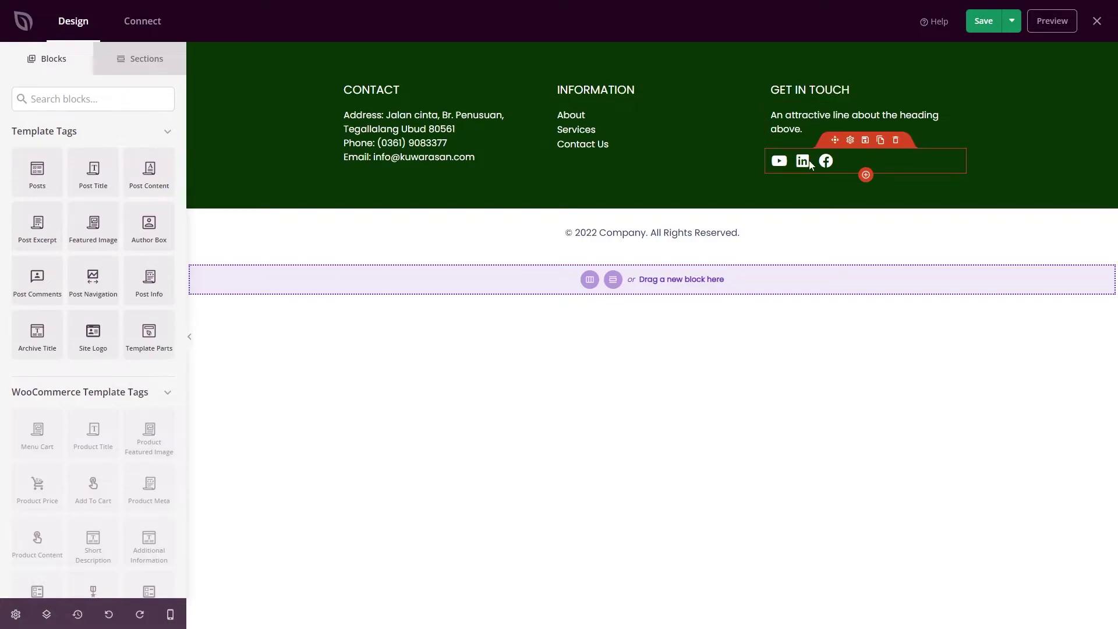
Move the social icons under Information, delete the Get In Touch paragraph, and select its heading text.
drag(834, 140, 625, 166)
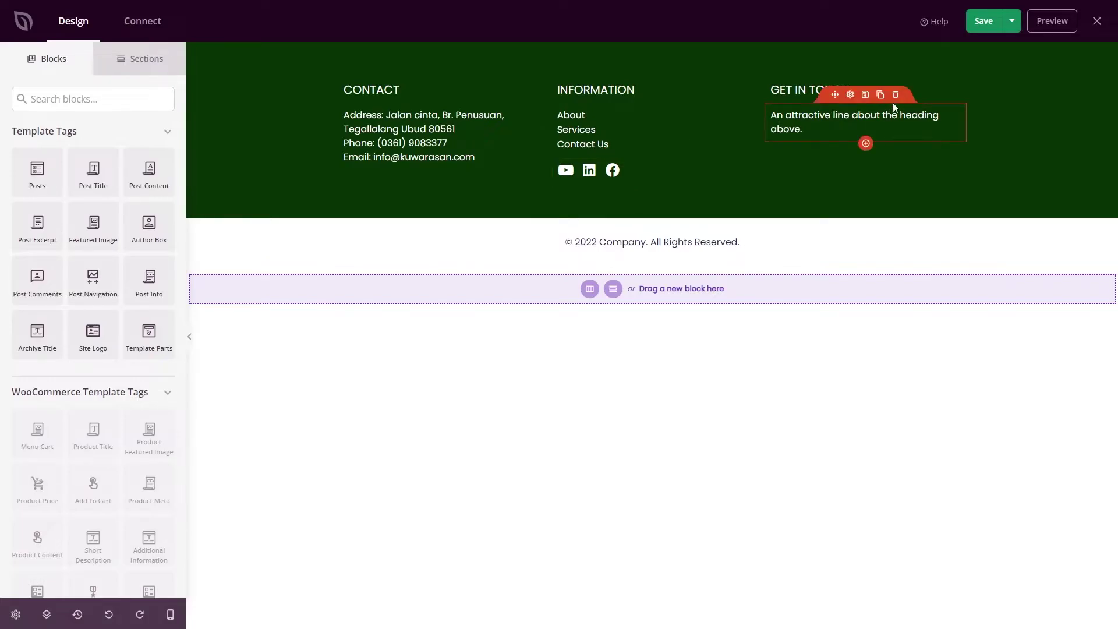
click(896, 94)
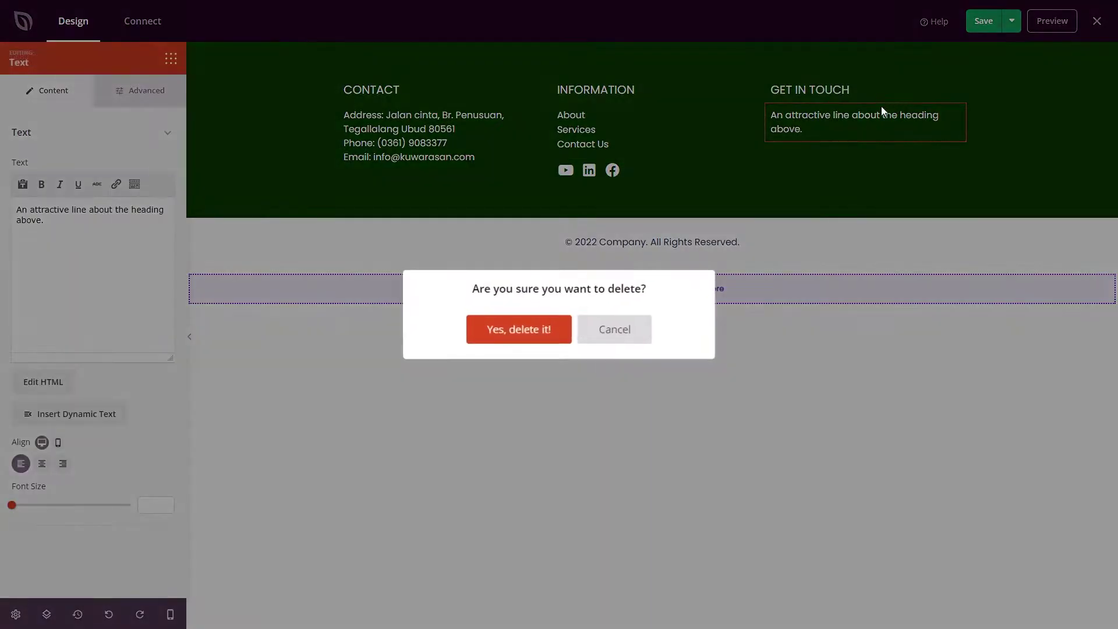
click(547, 314)
click(803, 91)
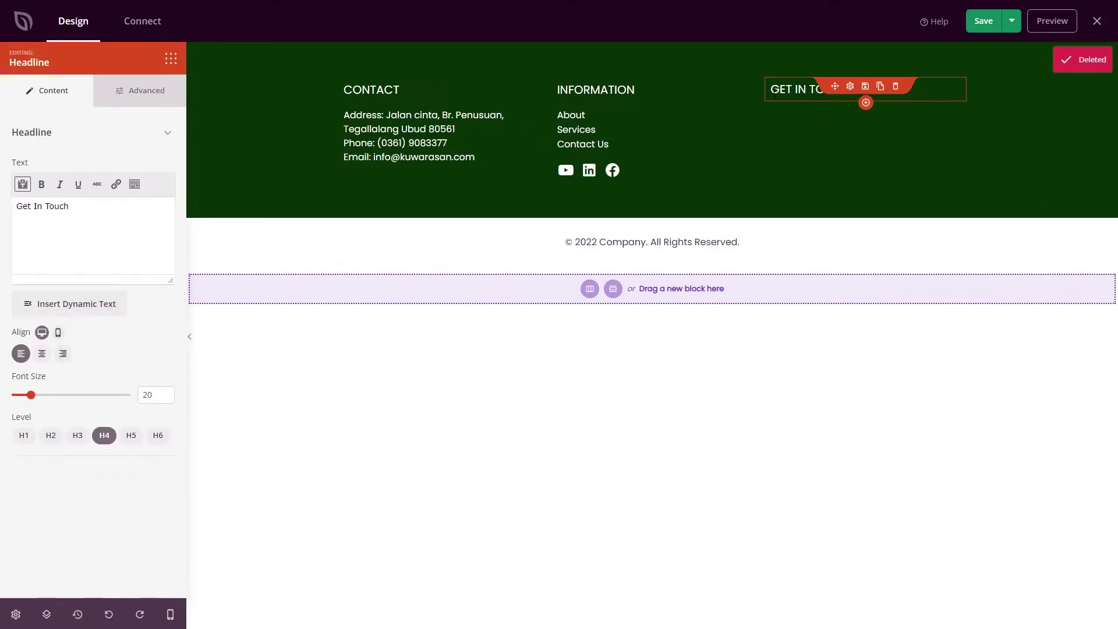
drag(75, 206, 18, 206)
Rename the heading 'OUR HOURS' and place a Business Hours block beneath it, opening its settings.
text(OUR HOURS)
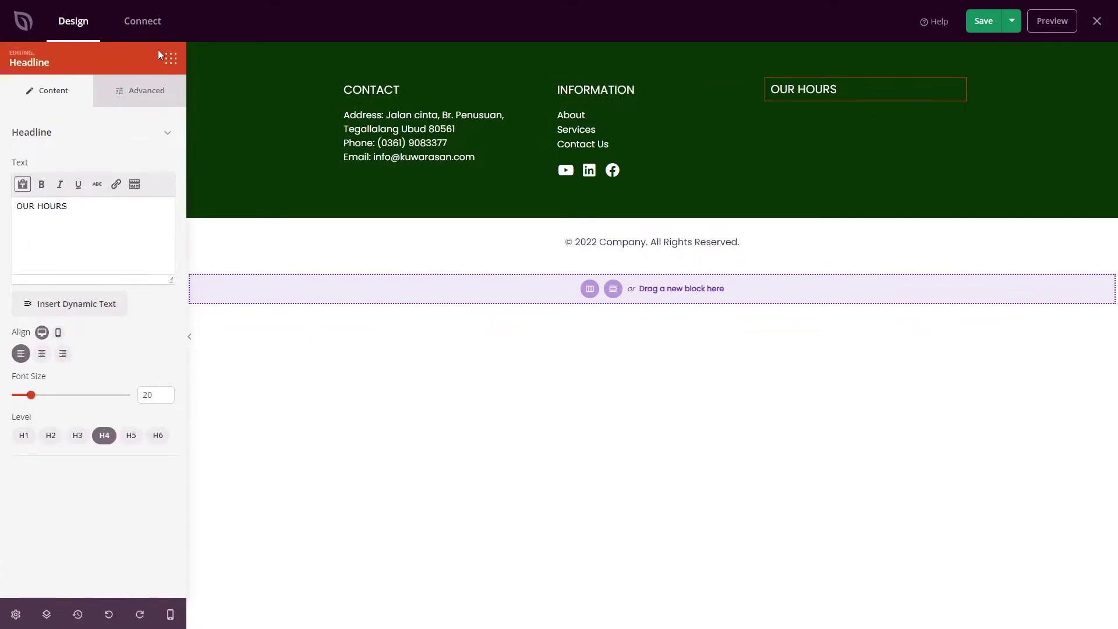
click(170, 58)
click(72, 99)
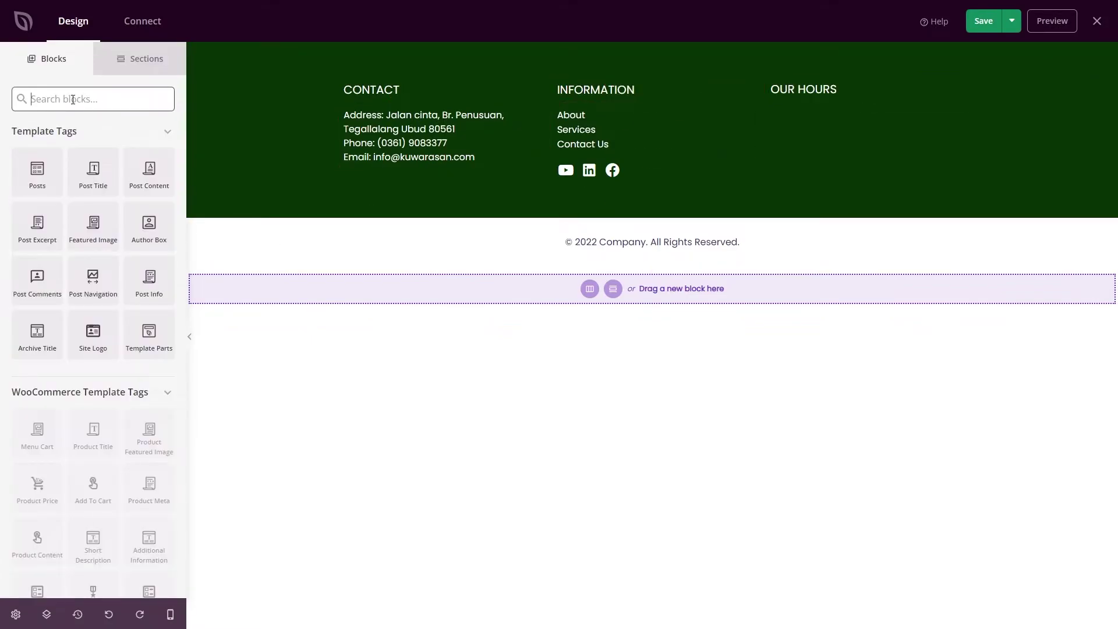
text(busine)
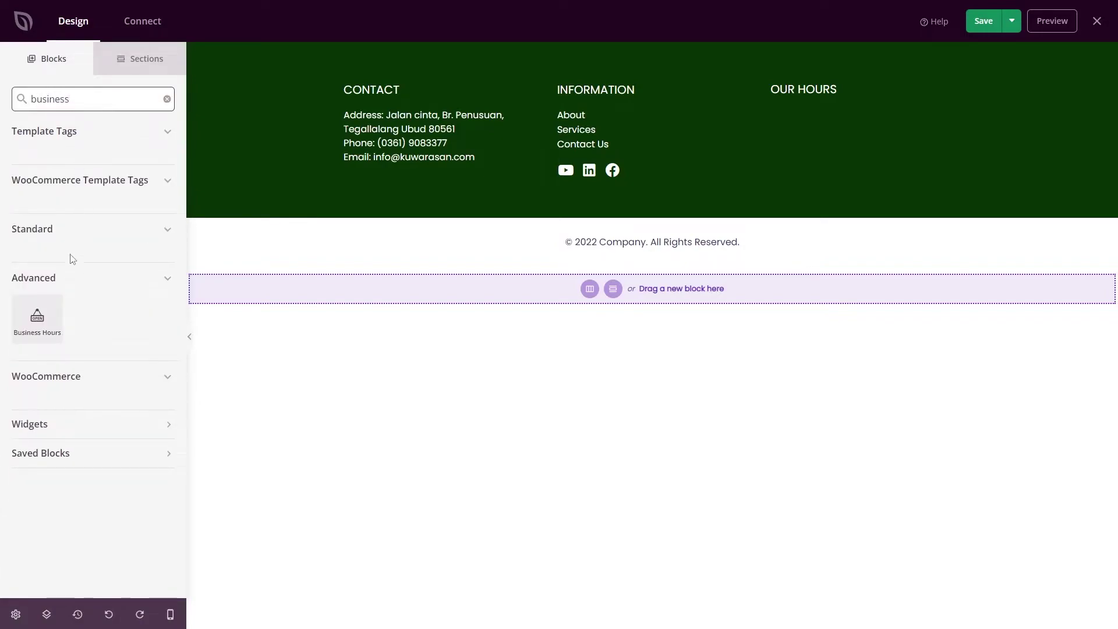
text(ss)
drag(58, 324, 834, 101)
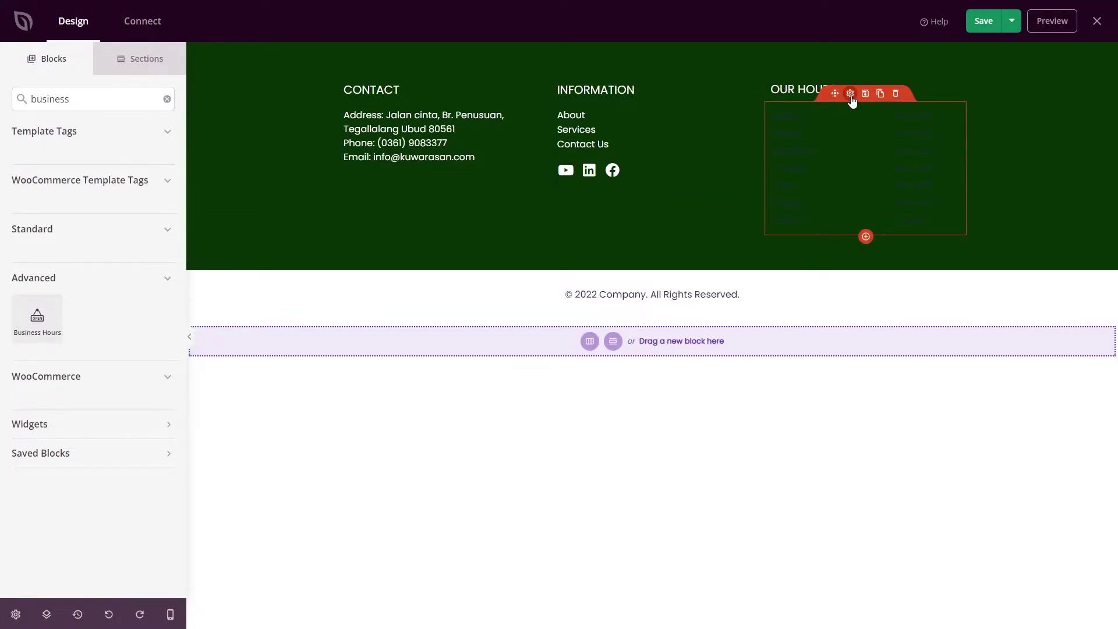
click(850, 94)
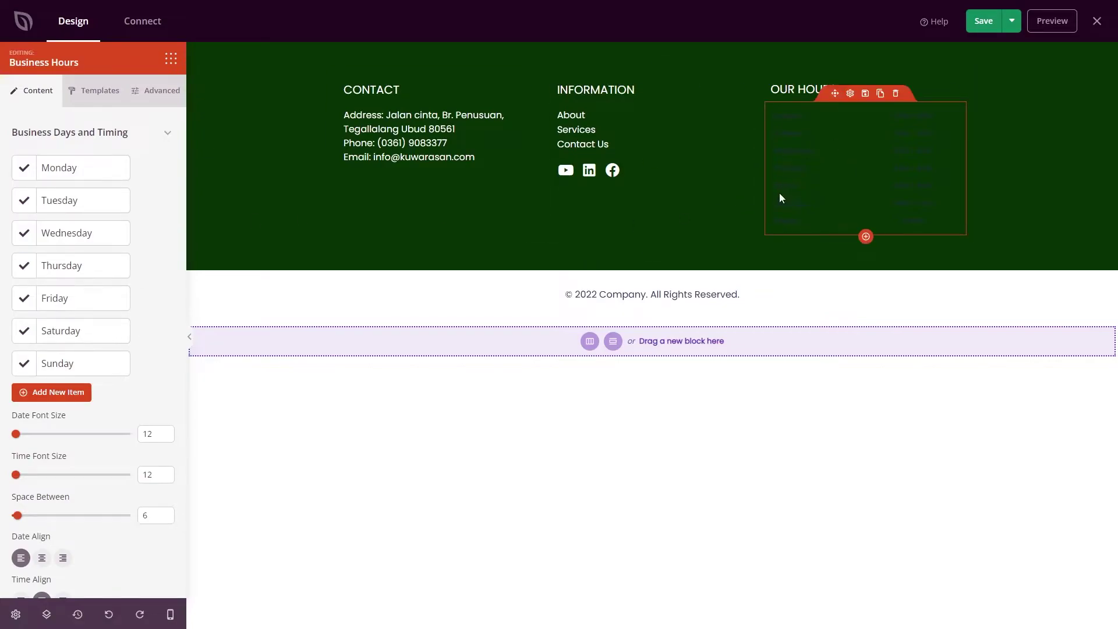
In the Style settings, set the Business Hours day names to white.
click(161, 92)
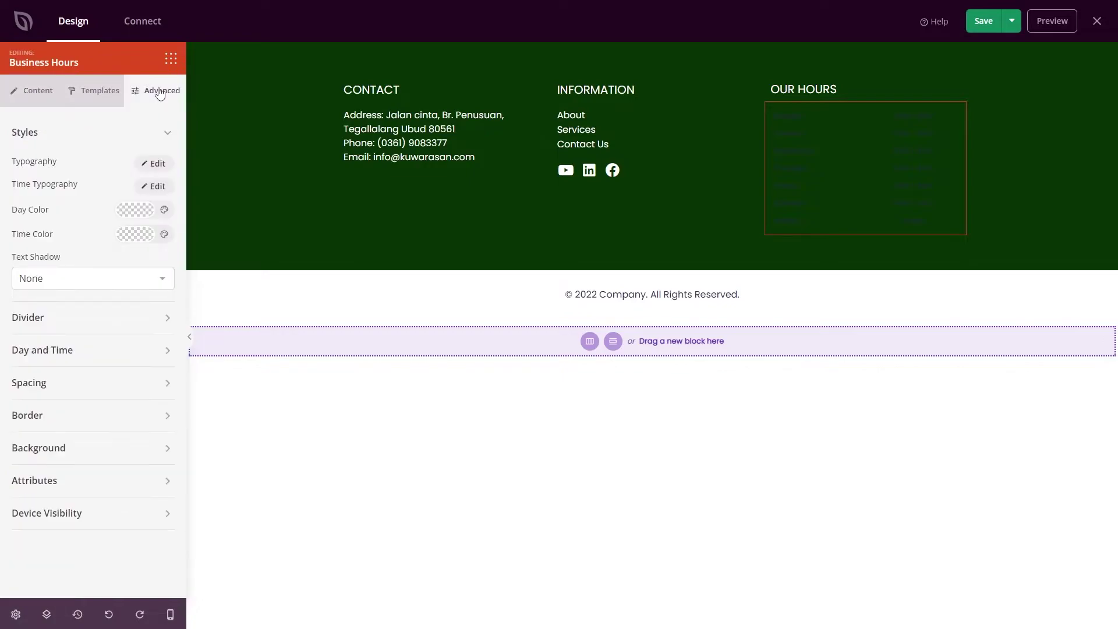
click(135, 215)
click(144, 270)
click(95, 263)
click(99, 220)
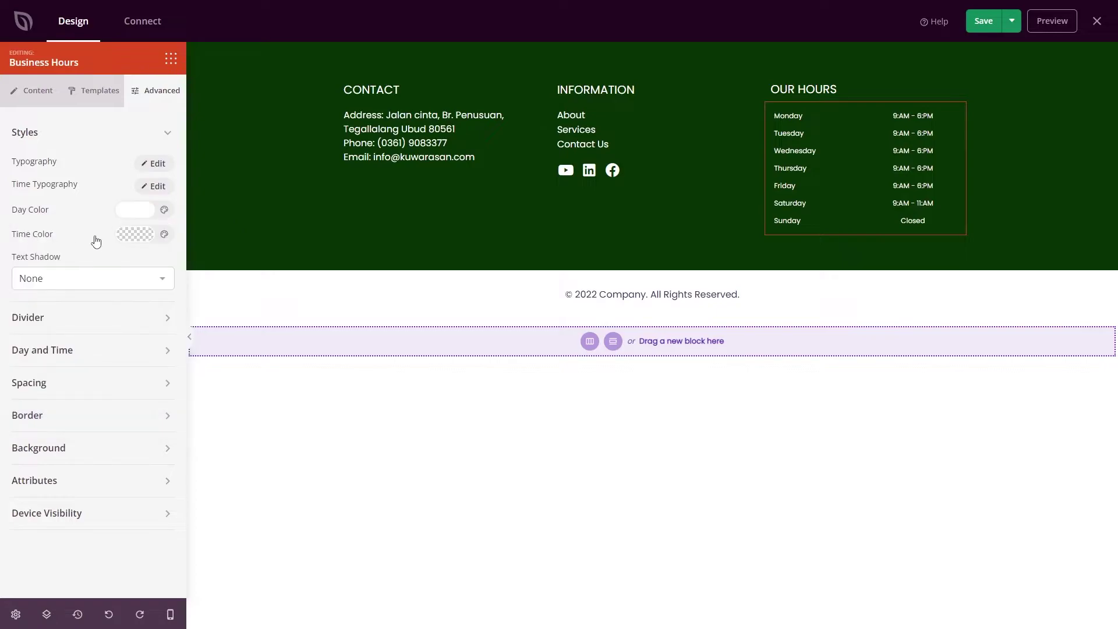
Set the opening times colour to pale yellow (#FFF4C9).
click(135, 240)
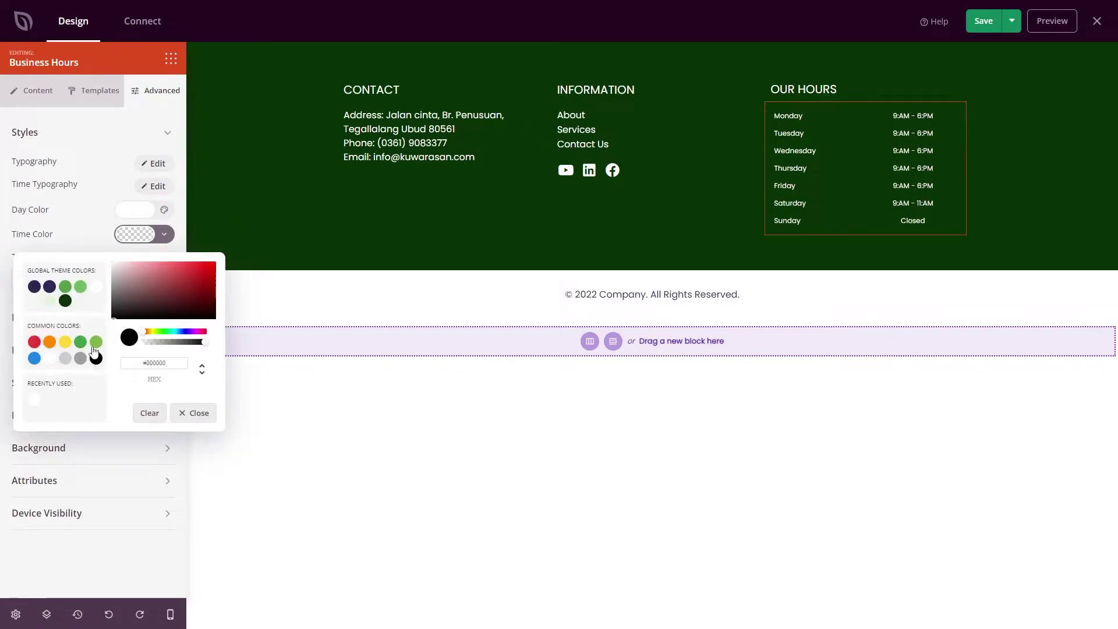
click(66, 342)
click(140, 264)
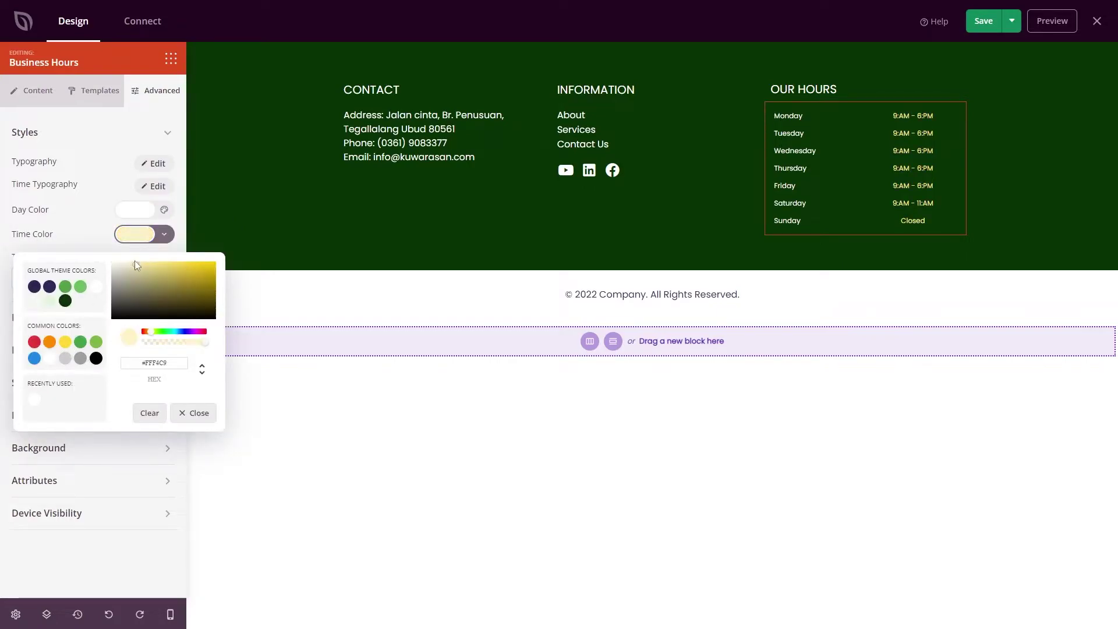
click(100, 247)
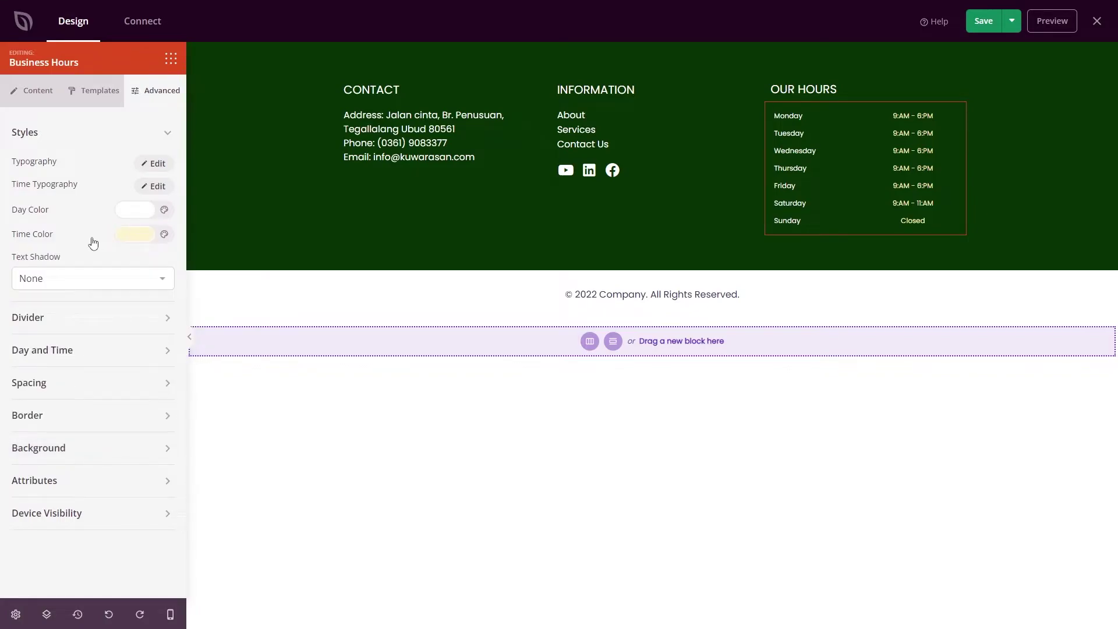
Delete the Sunday row and change Saturday to 'Weekends' with the time 'Closed'.
click(33, 96)
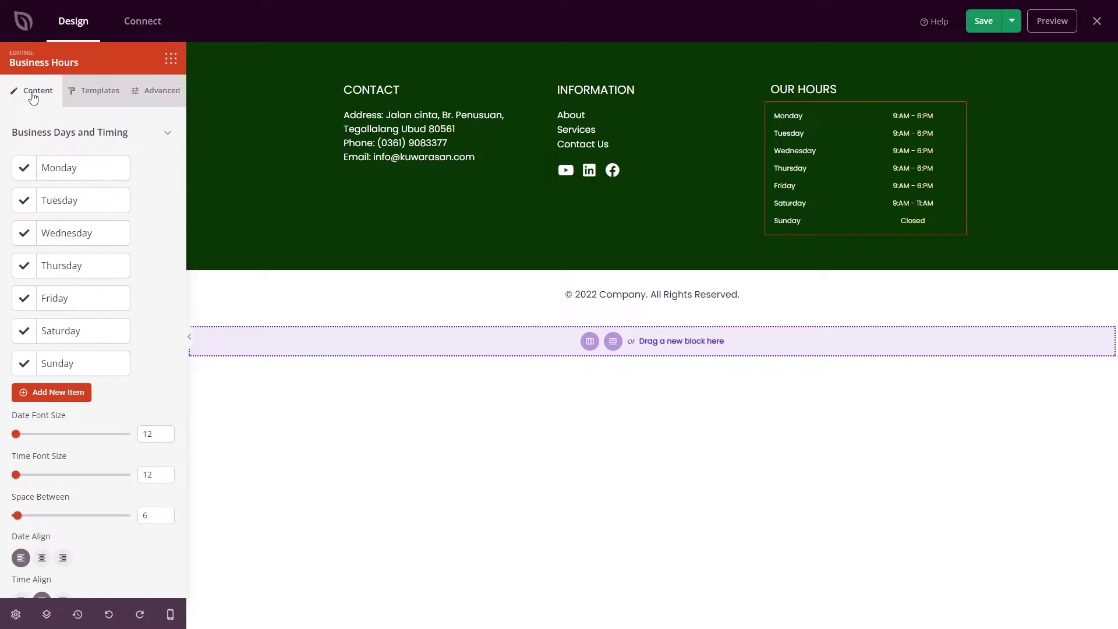
click(159, 363)
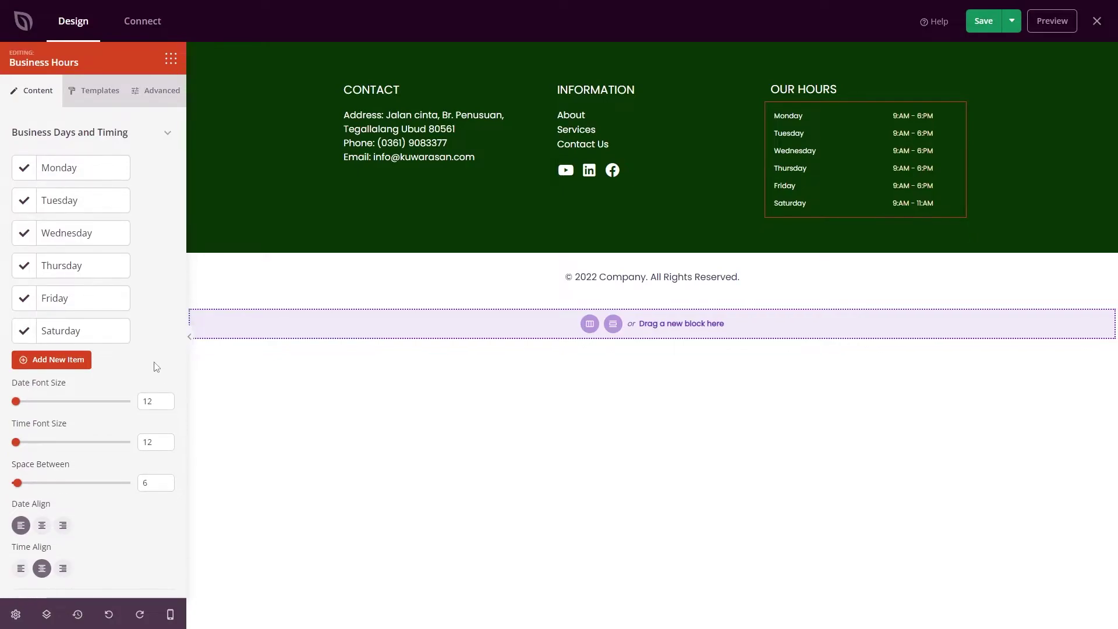
click(75, 331)
drag(79, 382, 25, 376)
text(W)
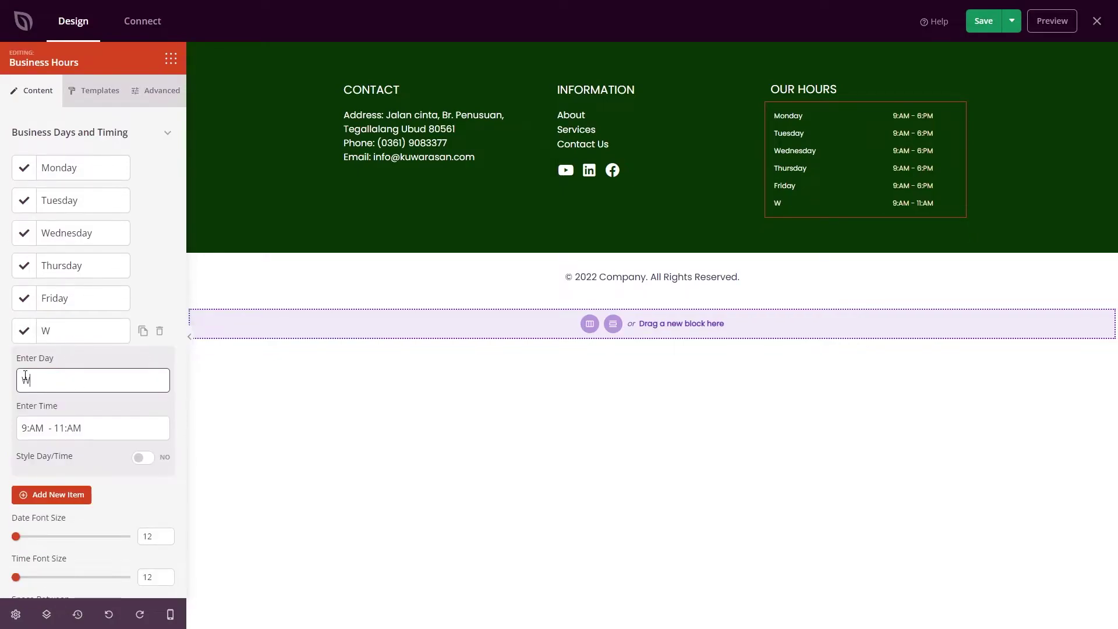
text(e)
key(BackSpace)
key(BackSpace)
text(Weeekends)
key(Tab)
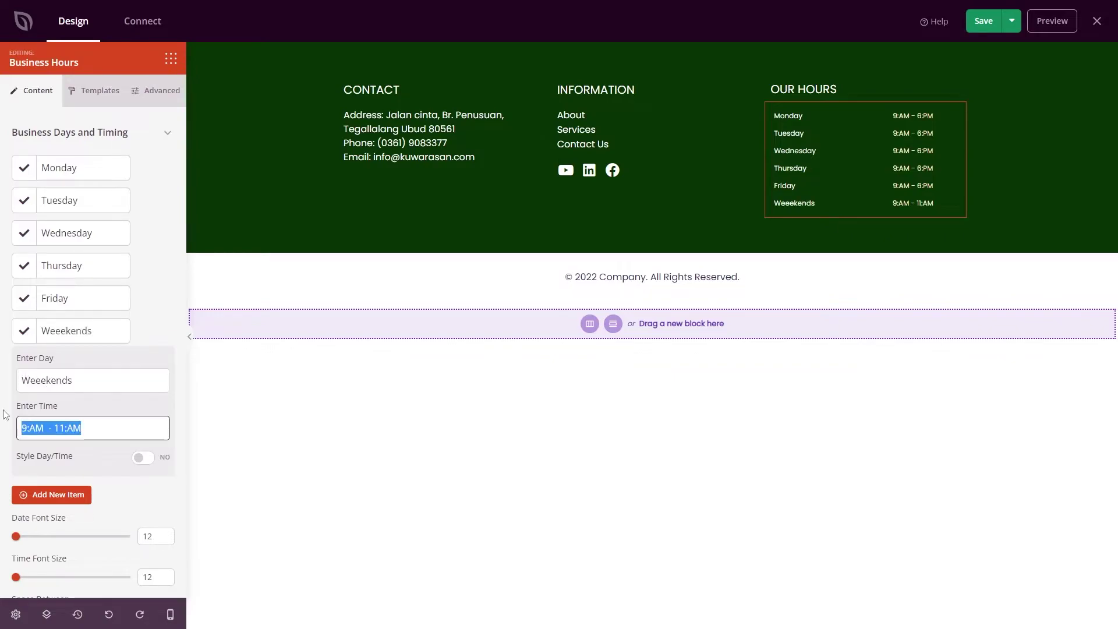
text(CXI)
key(BackSpace)
key(BackSpace)
text(losed)
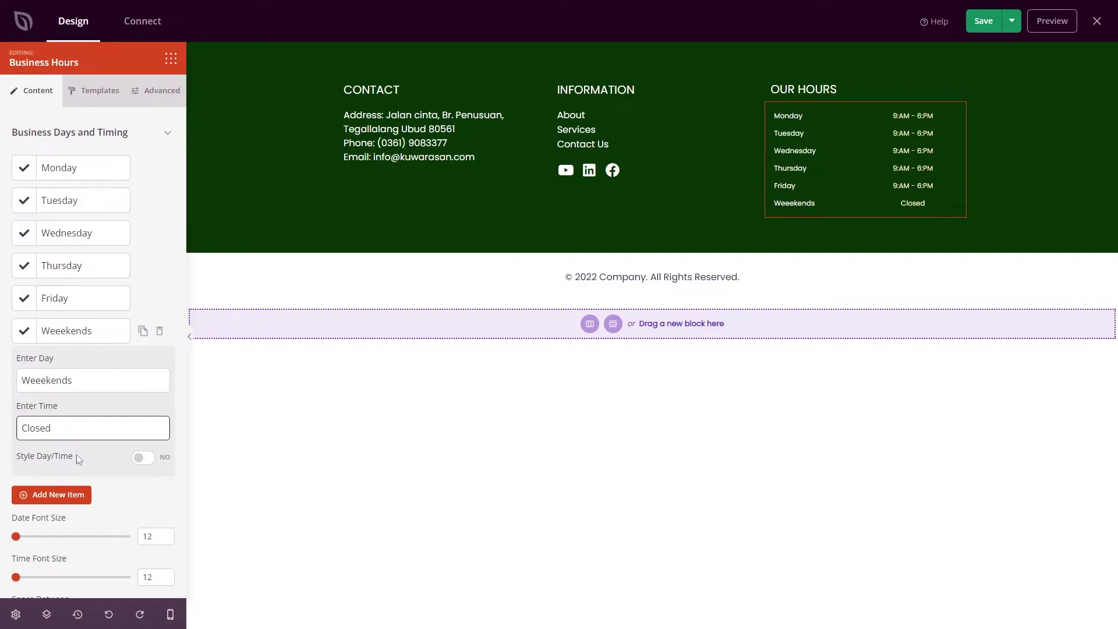
Enable Style Day/Time for Weekends with a pink background and grey day text.
click(141, 457)
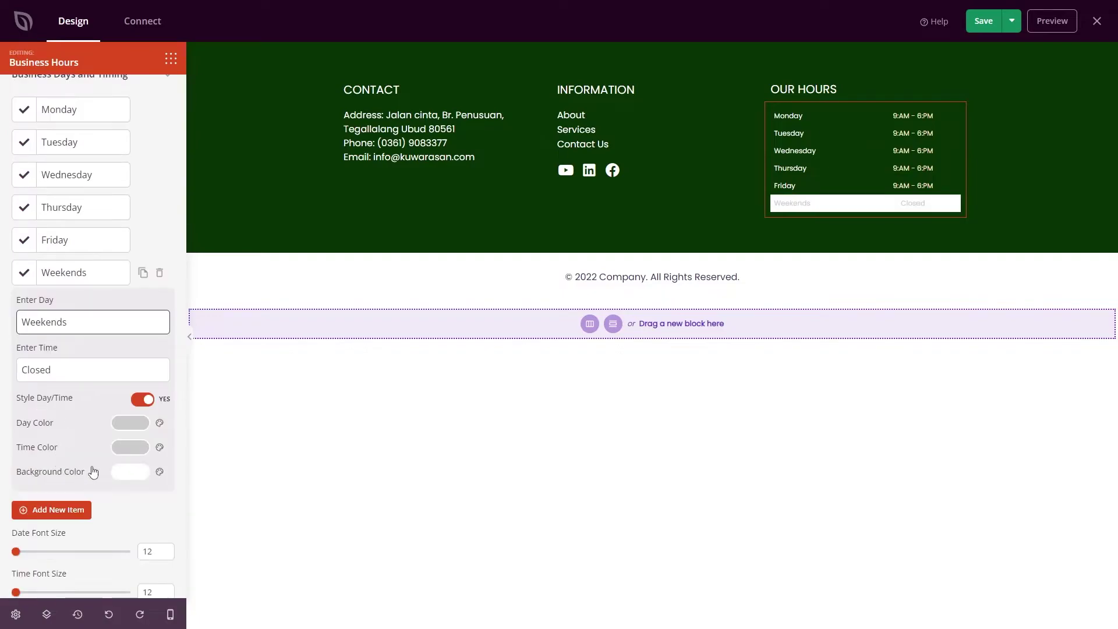
click(129, 472)
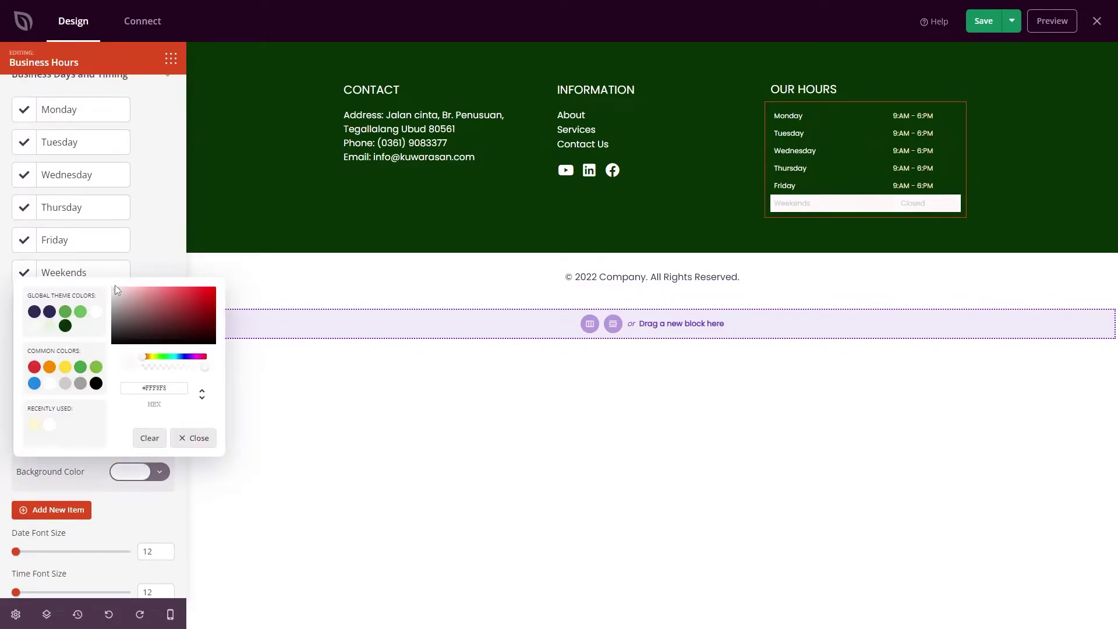
mouse_move(115, 287)
mouse_down()
mouse_move(129, 290)
mouse_move(126, 303)
mouse_move(106, 276)
mouse_up()
click(129, 423)
click(119, 263)
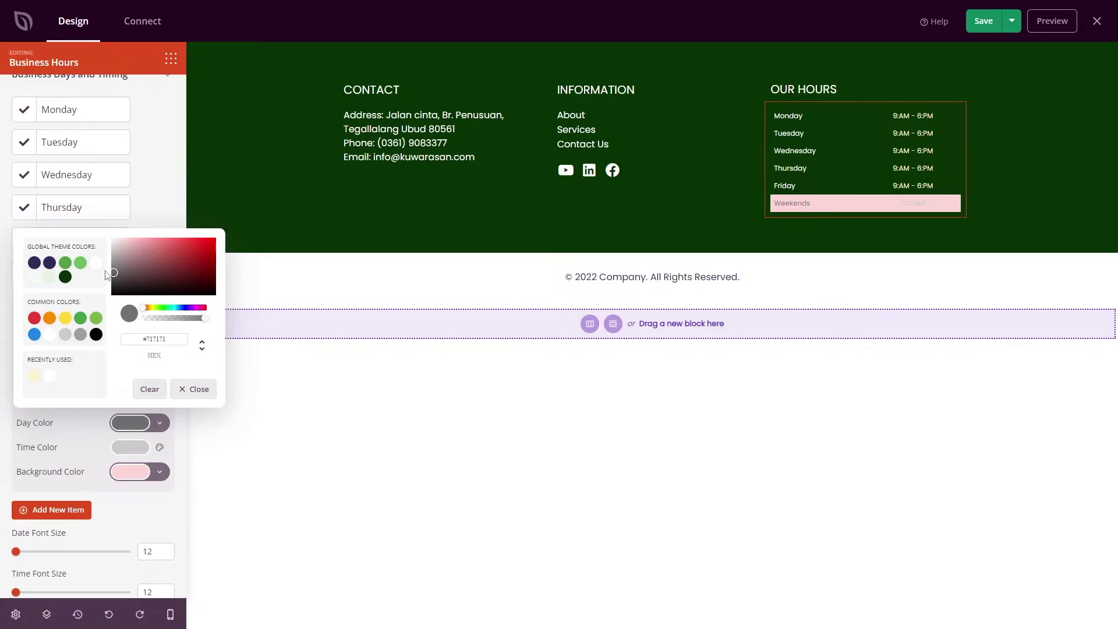
click(92, 278)
click(72, 271)
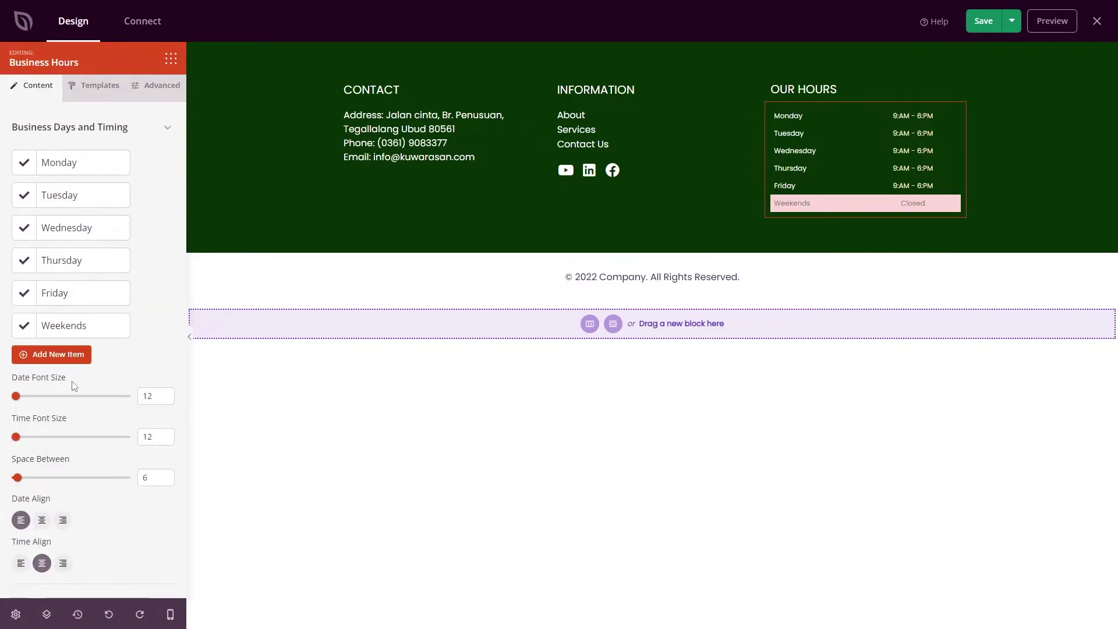
Resize the day and time text, set Space Between to 1, and test day/time alignment.
mouse_move(15, 397)
mouse_down()
mouse_move(34, 399)
mouse_move(17, 399)
mouse_up()
mouse_move(16, 436)
mouse_down()
mouse_move(27, 438)
mouse_move(16, 437)
mouse_up()
mouse_move(18, 477)
mouse_down()
mouse_move(28, 478)
mouse_move(12, 479)
mouse_up()
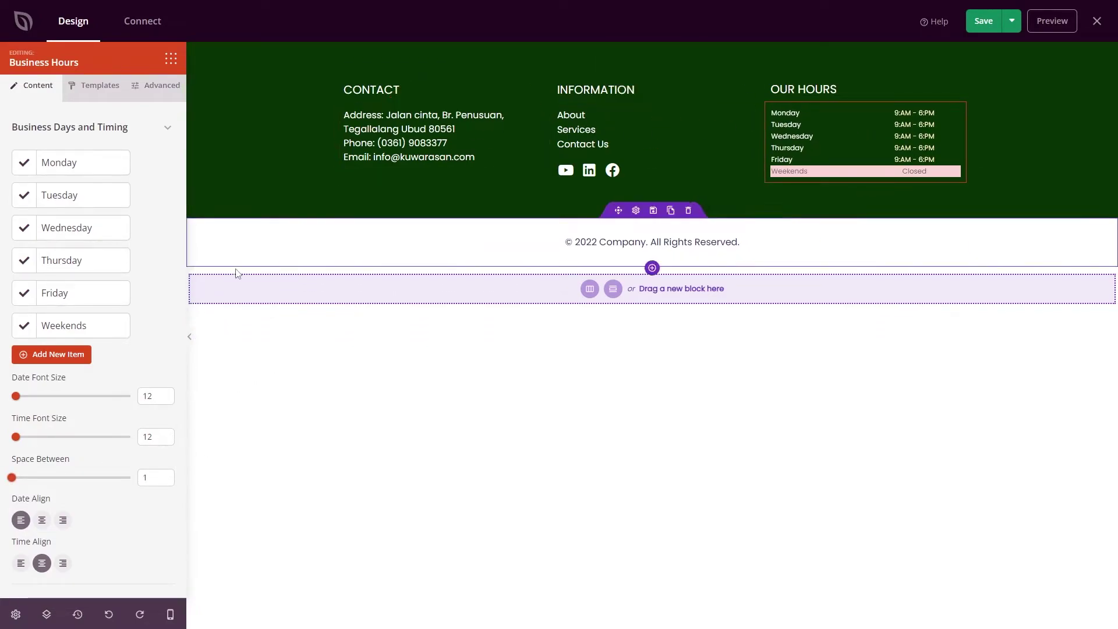
click(41, 522)
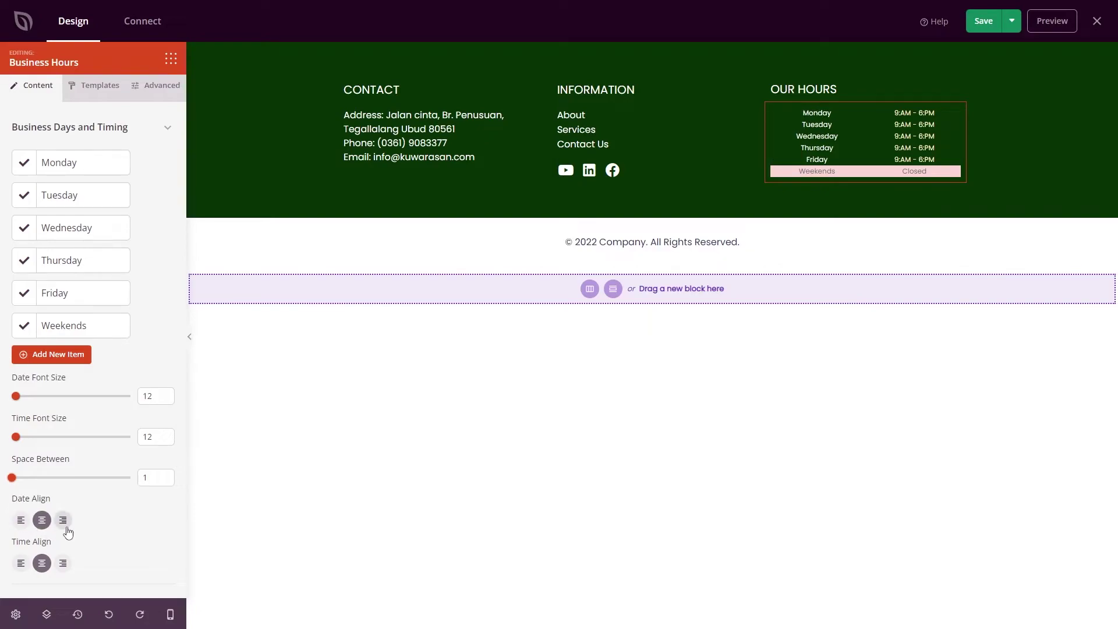
click(21, 521)
click(20, 564)
click(41, 563)
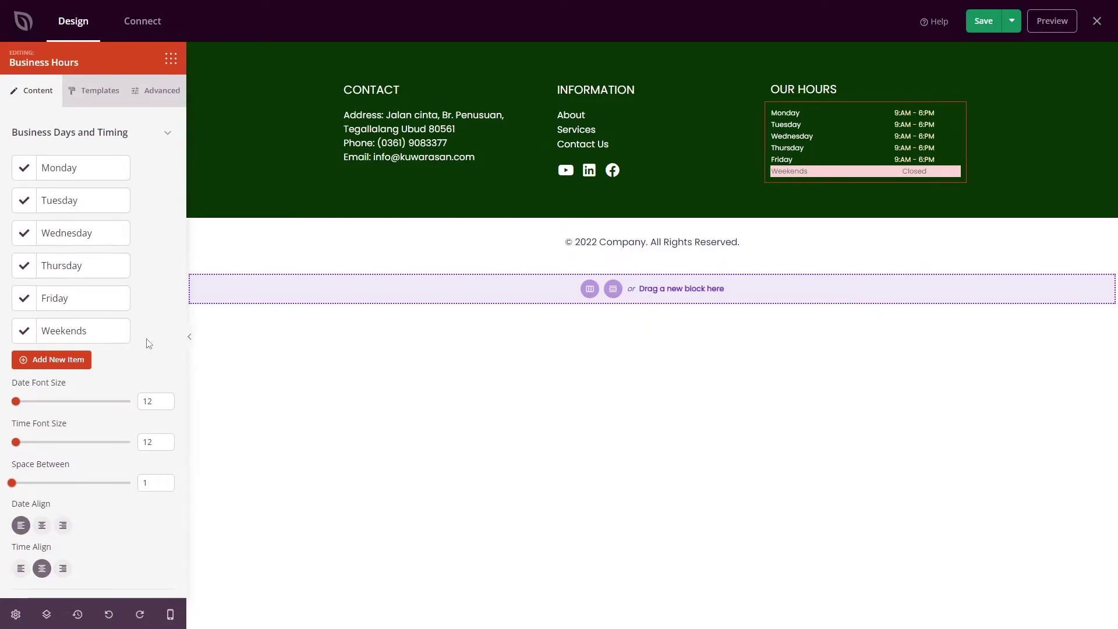
Compare the Striped Effect, Divider and Background Template styles, ending on Background Template.
click(104, 93)
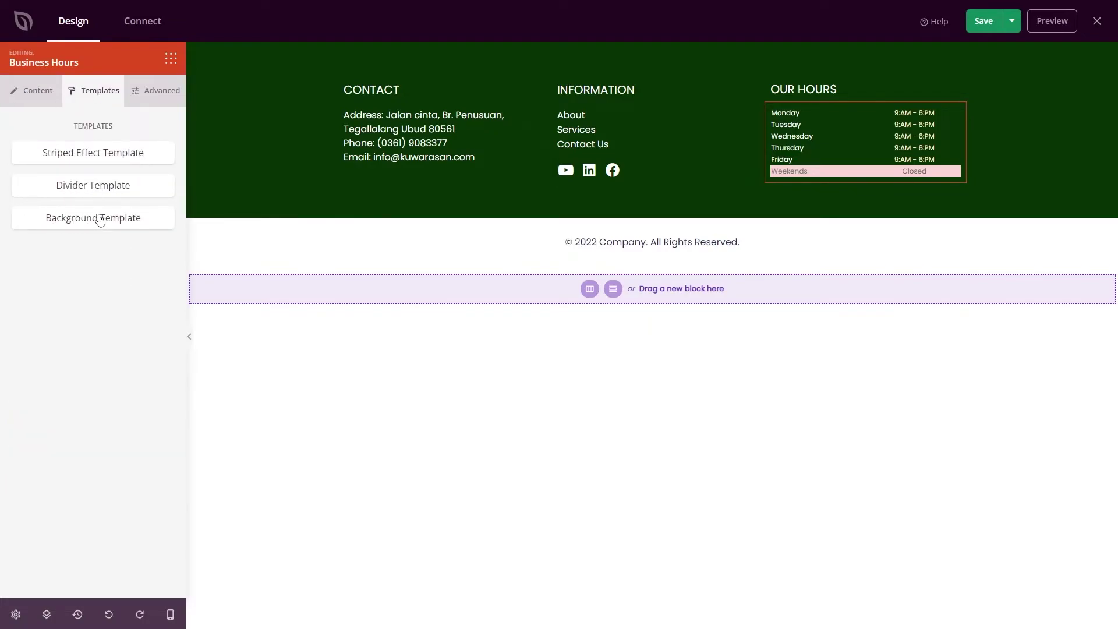
click(93, 153)
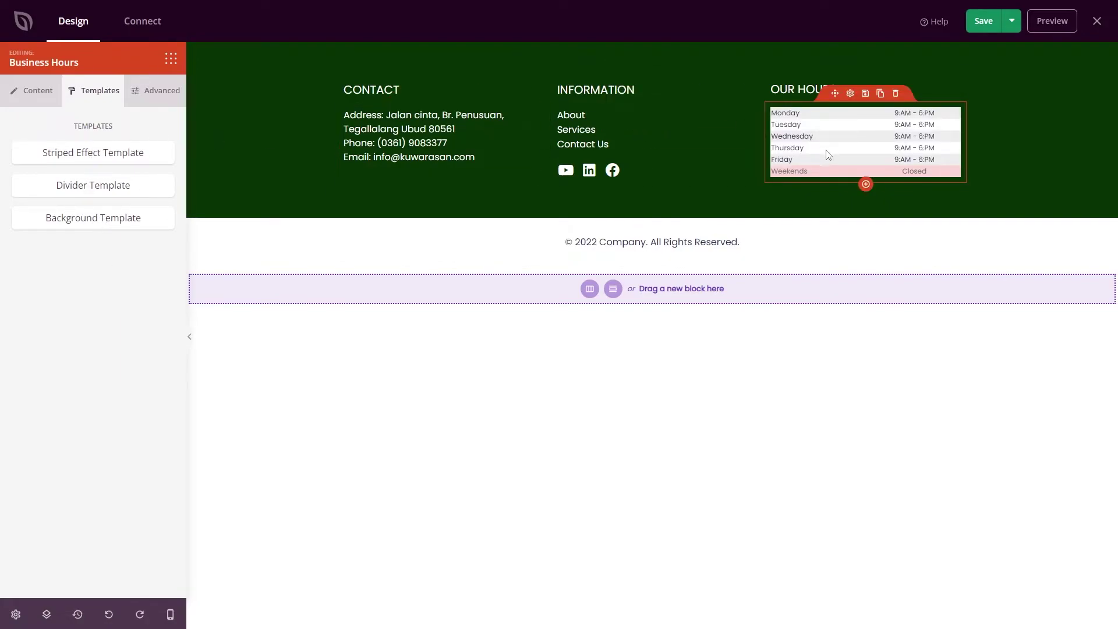
click(92, 186)
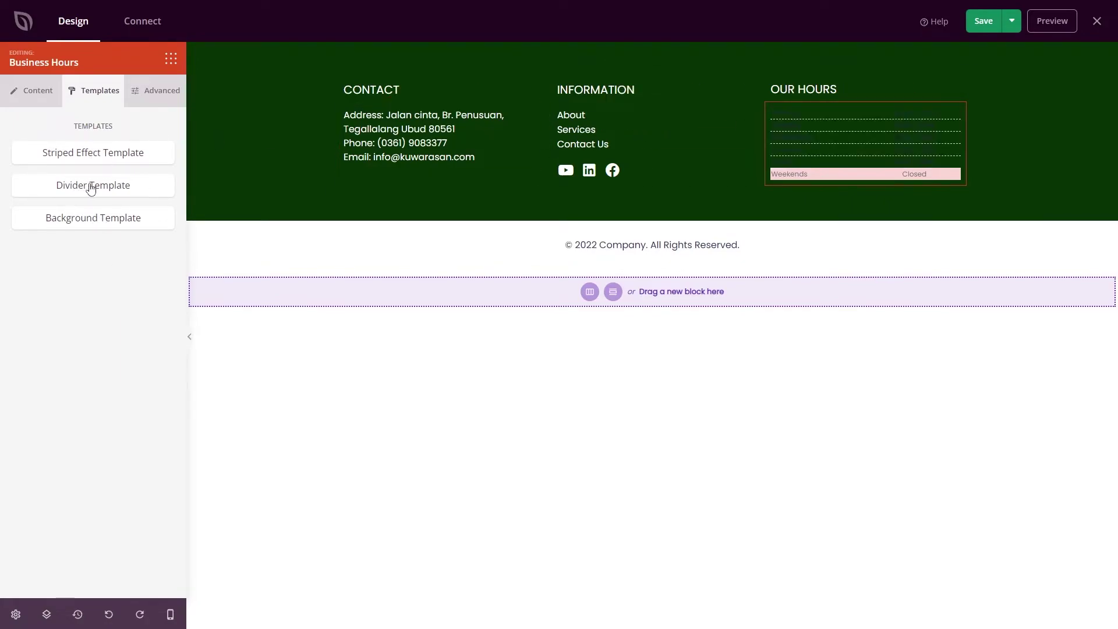
click(100, 230)
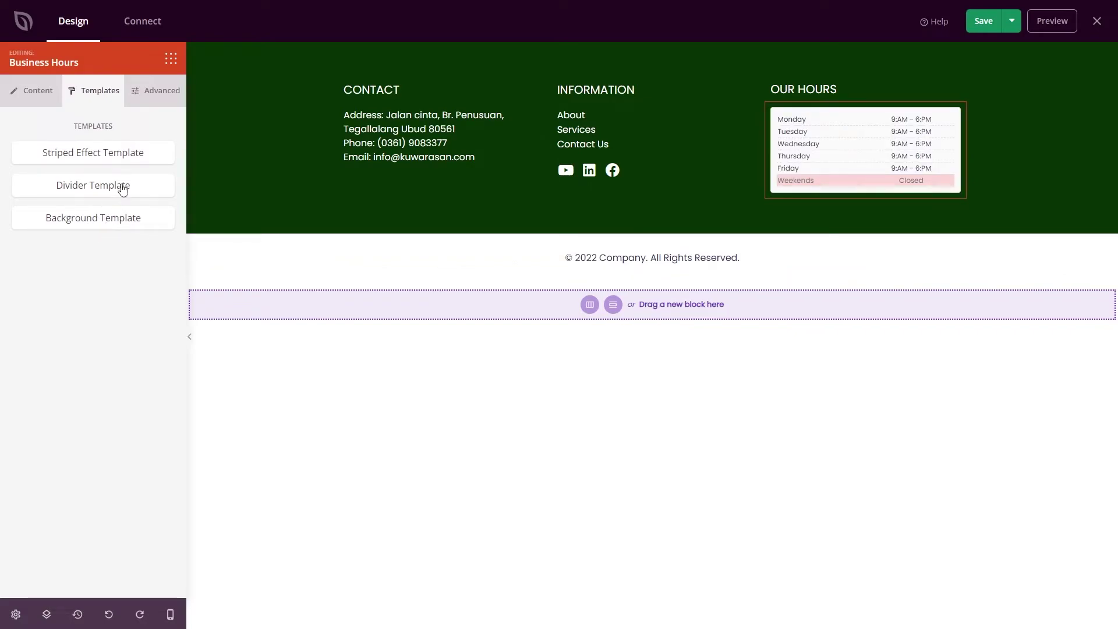
click(93, 156)
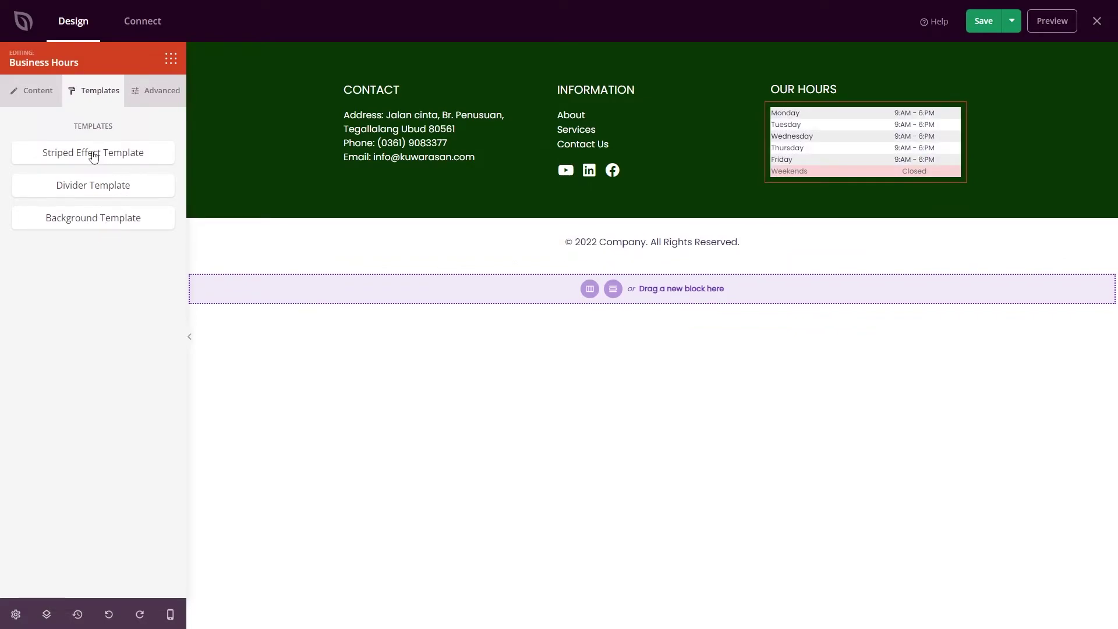
click(93, 225)
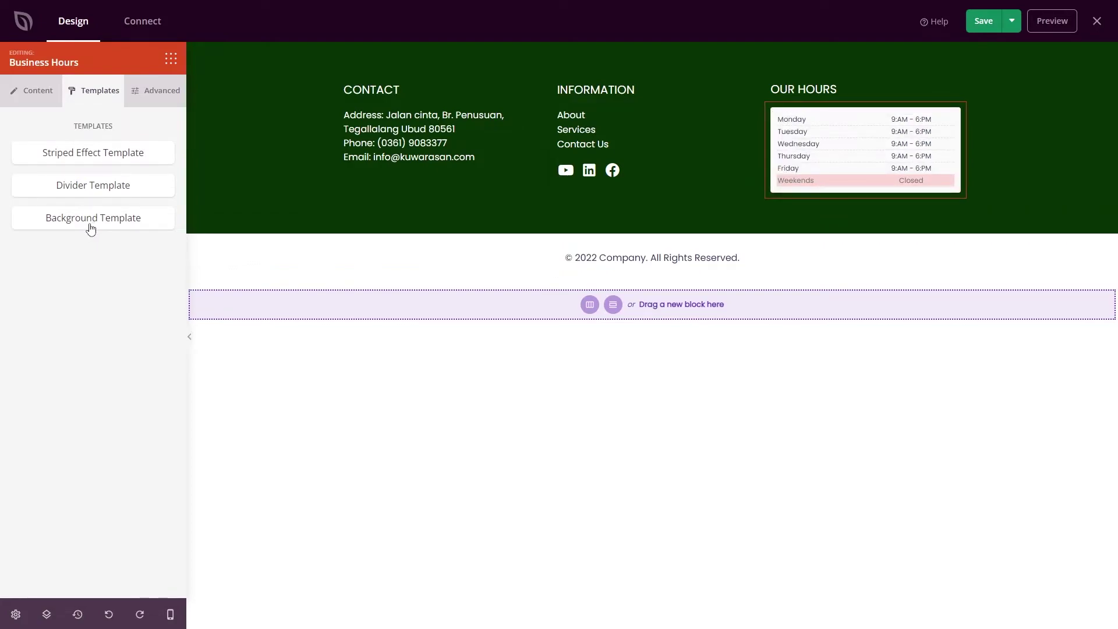
Try solid, dotted and dashed row dividers, then turn the Divider off.
click(156, 98)
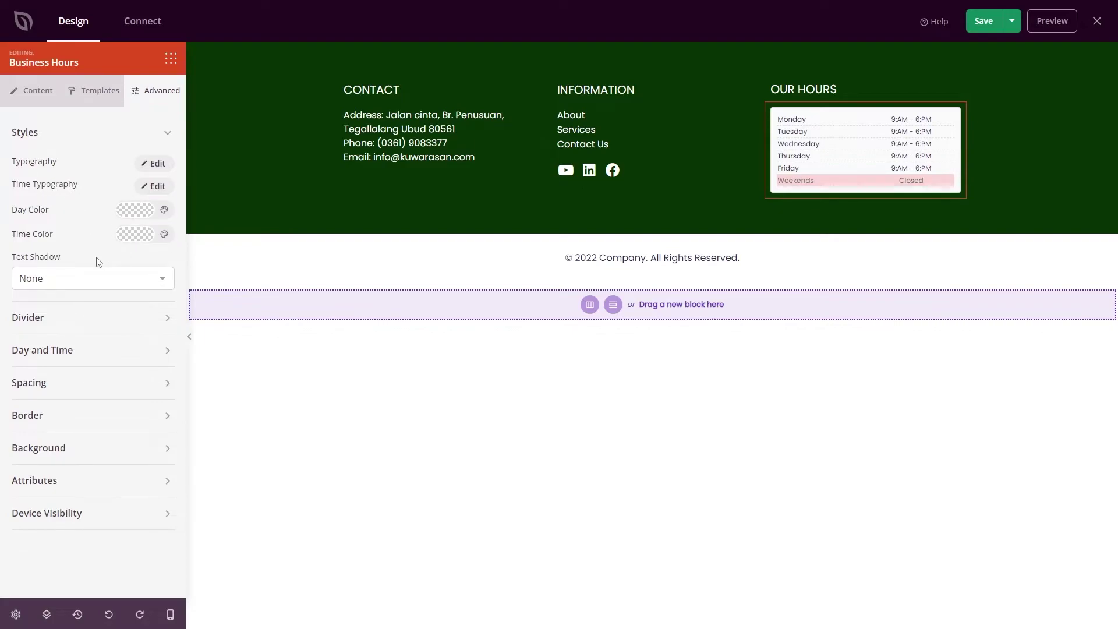
click(169, 135)
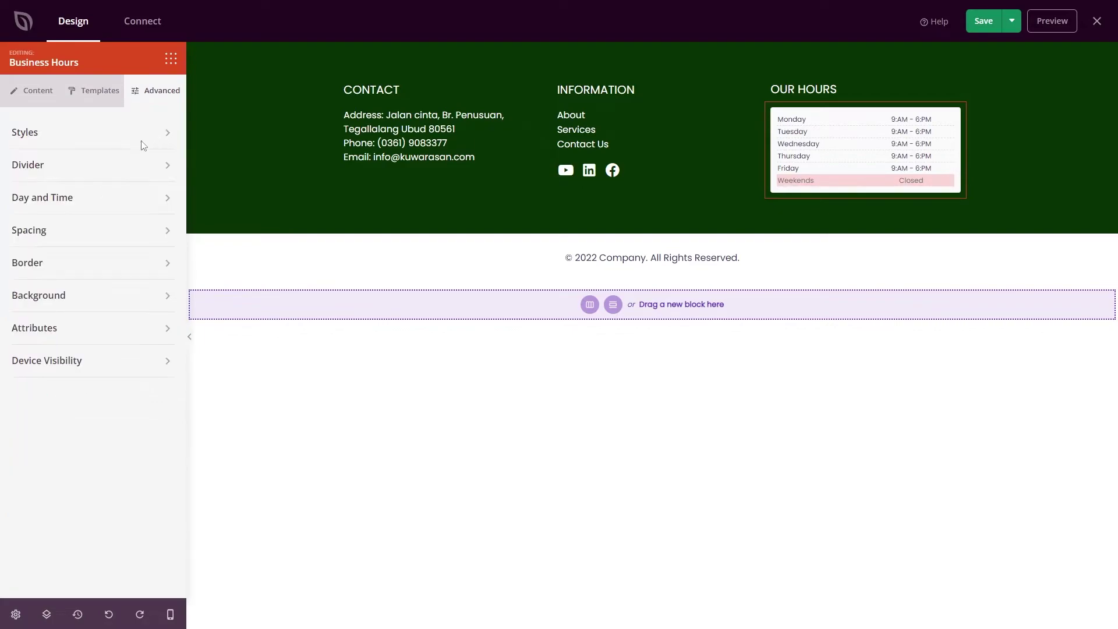
click(74, 167)
click(52, 248)
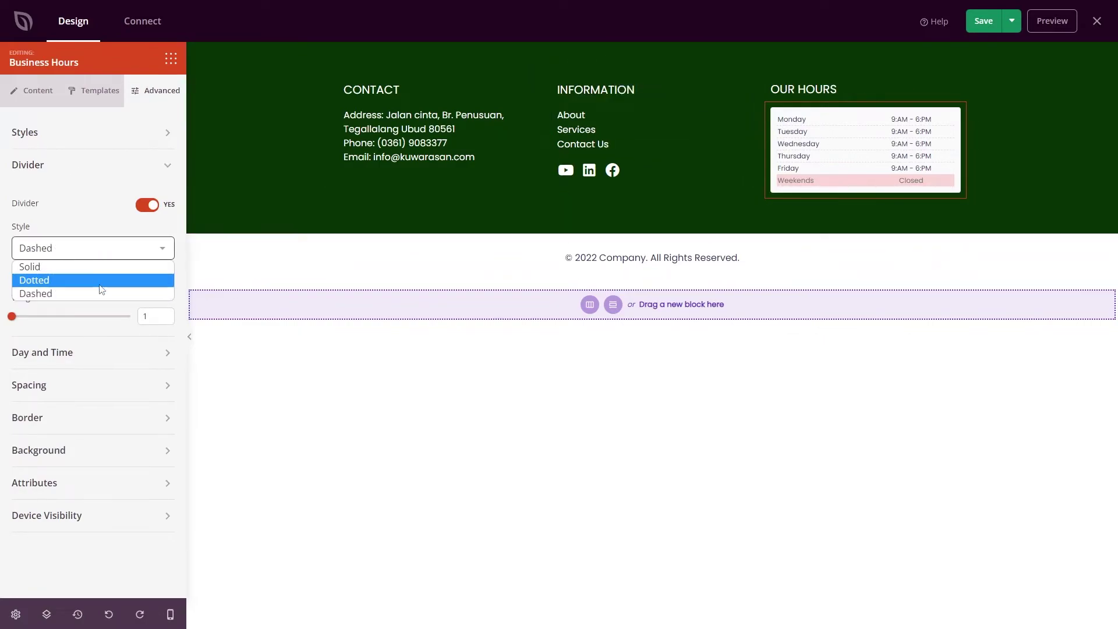
click(76, 268)
click(64, 248)
click(58, 284)
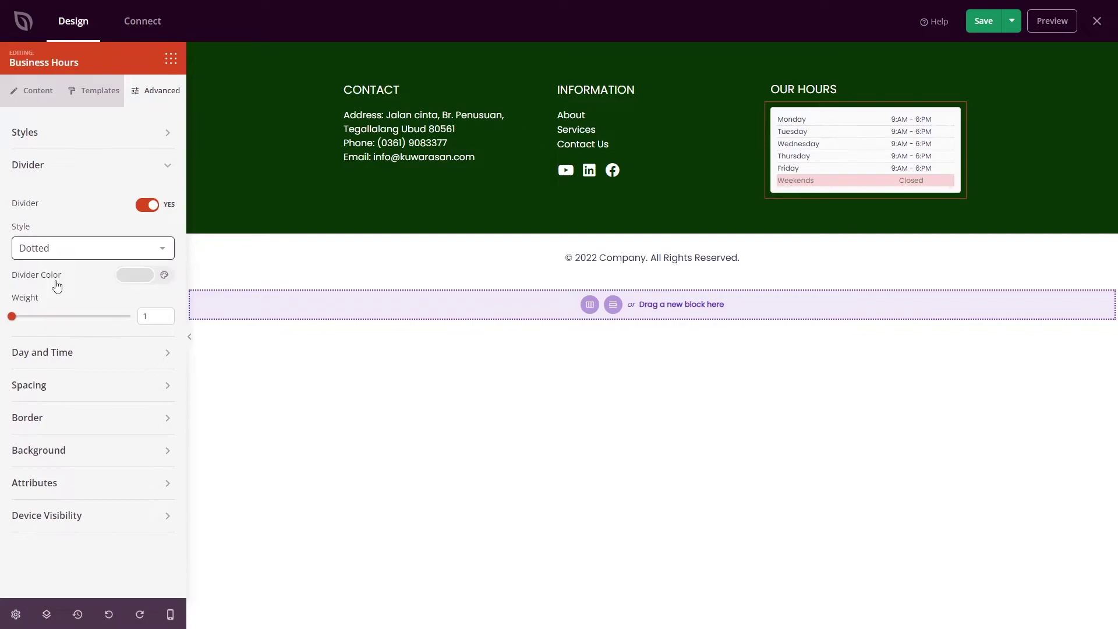
click(68, 255)
click(50, 292)
click(148, 207)
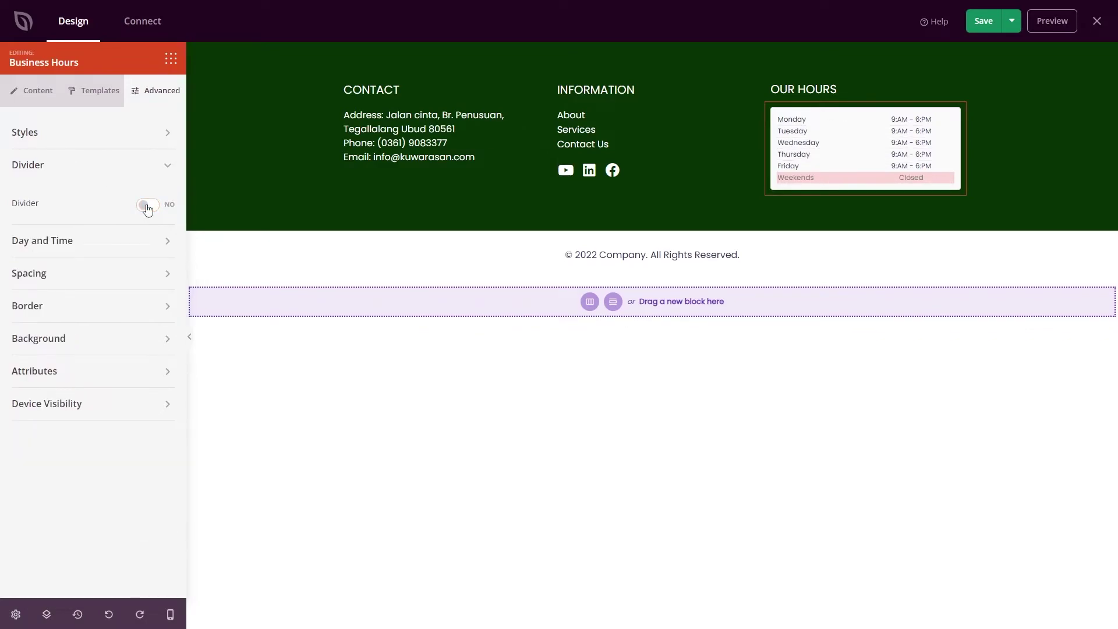
Switch the Day and Time Striped Effect to YES.
click(92, 201)
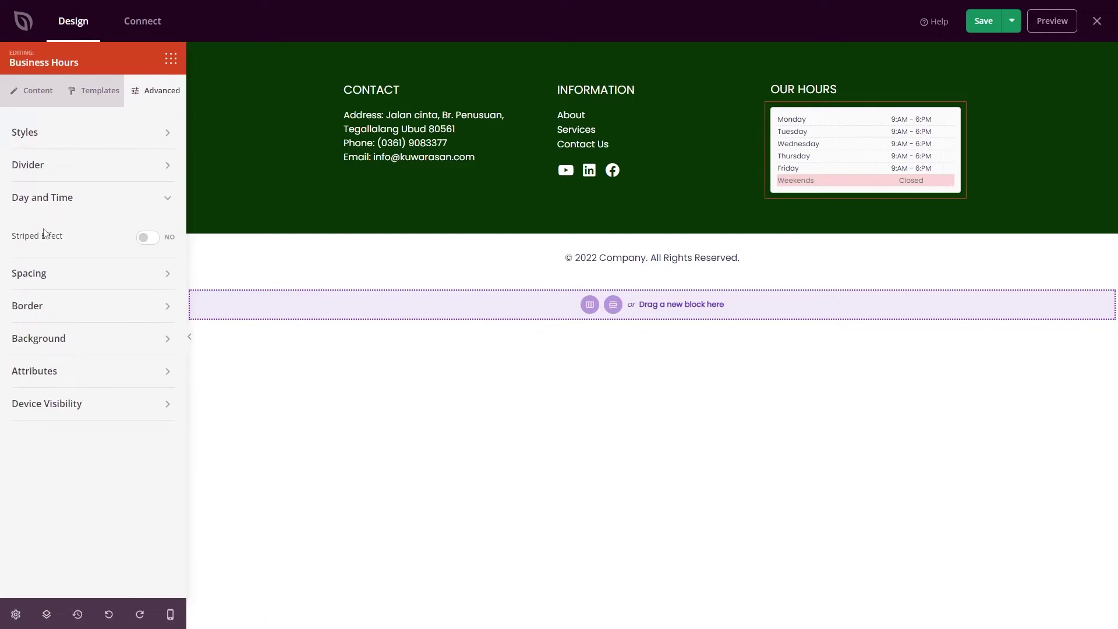
click(147, 239)
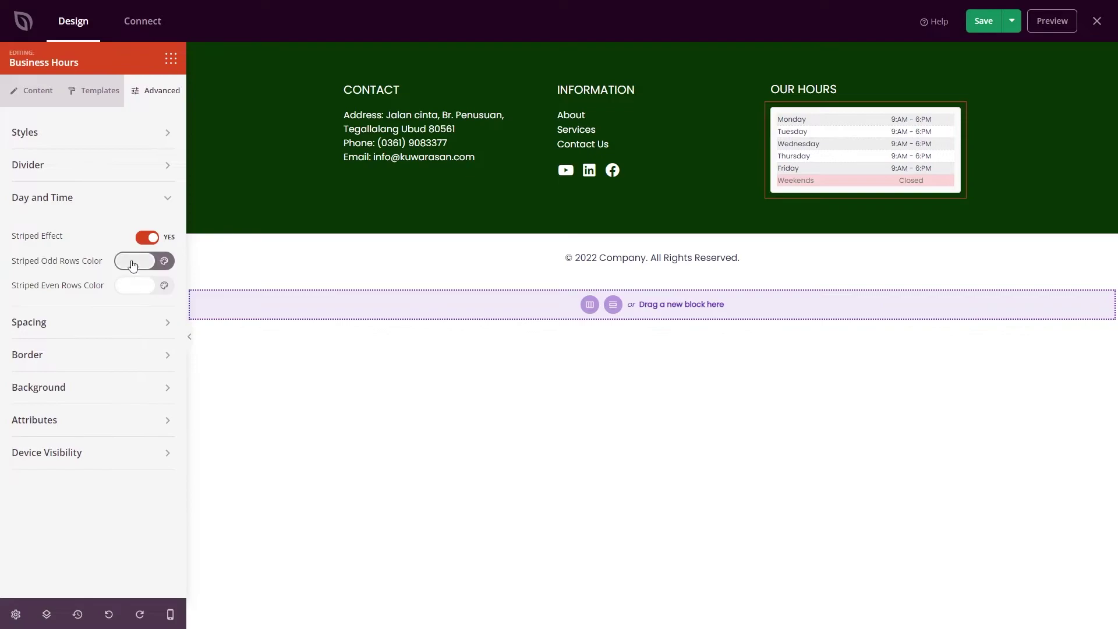
click(165, 200)
click(82, 234)
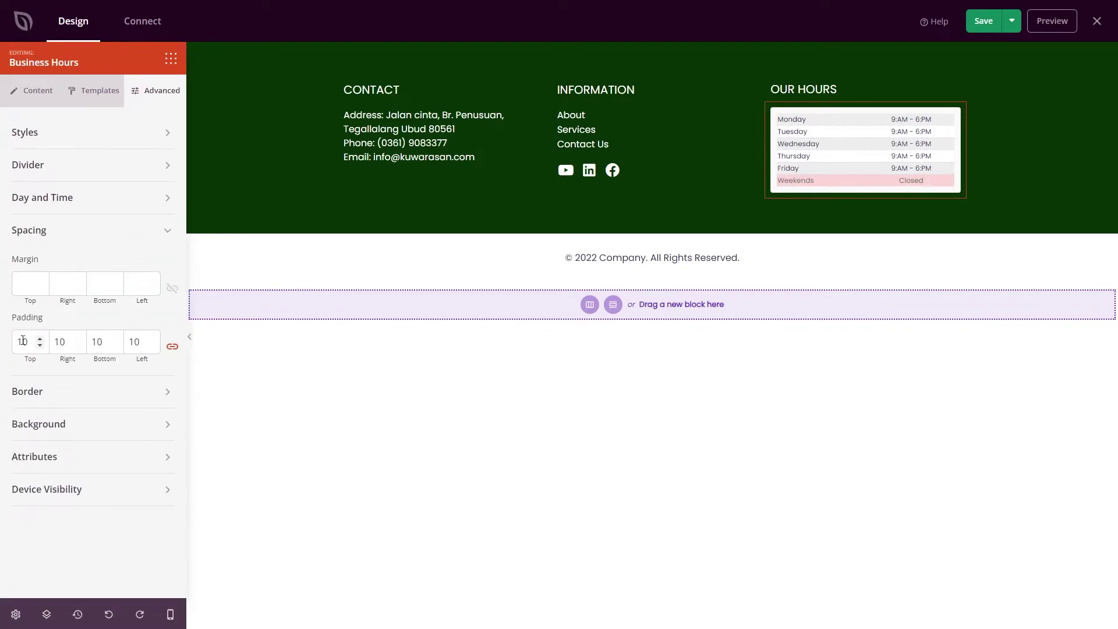
Set padding to 5, border radius 20 then back to 4, Solid style, width 0.
drag(22, 341, 3, 344)
text(5)
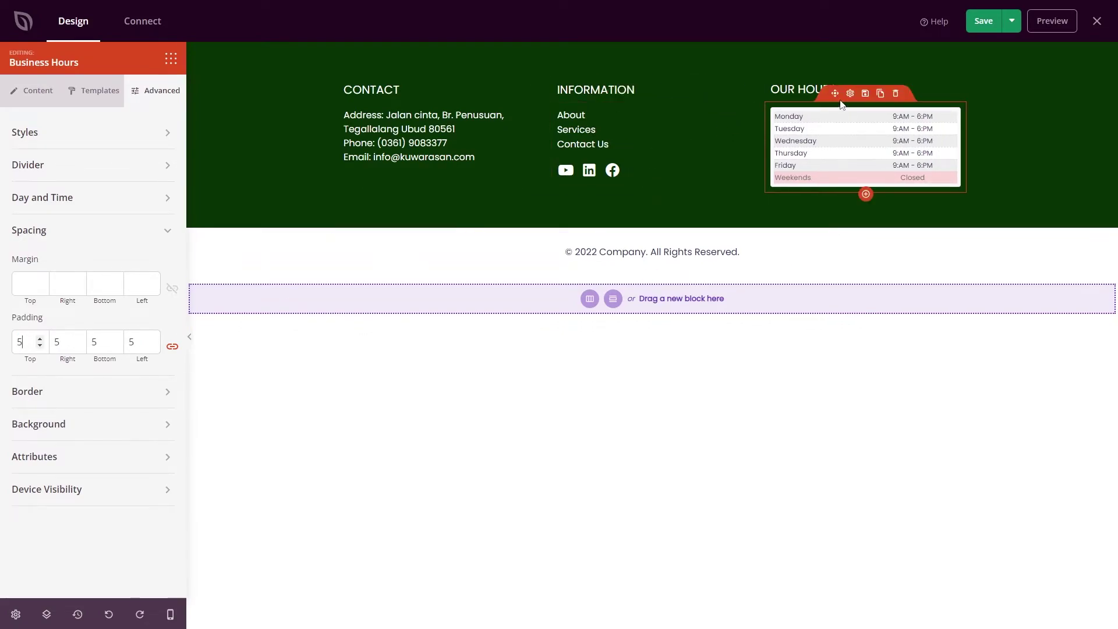
click(27, 391)
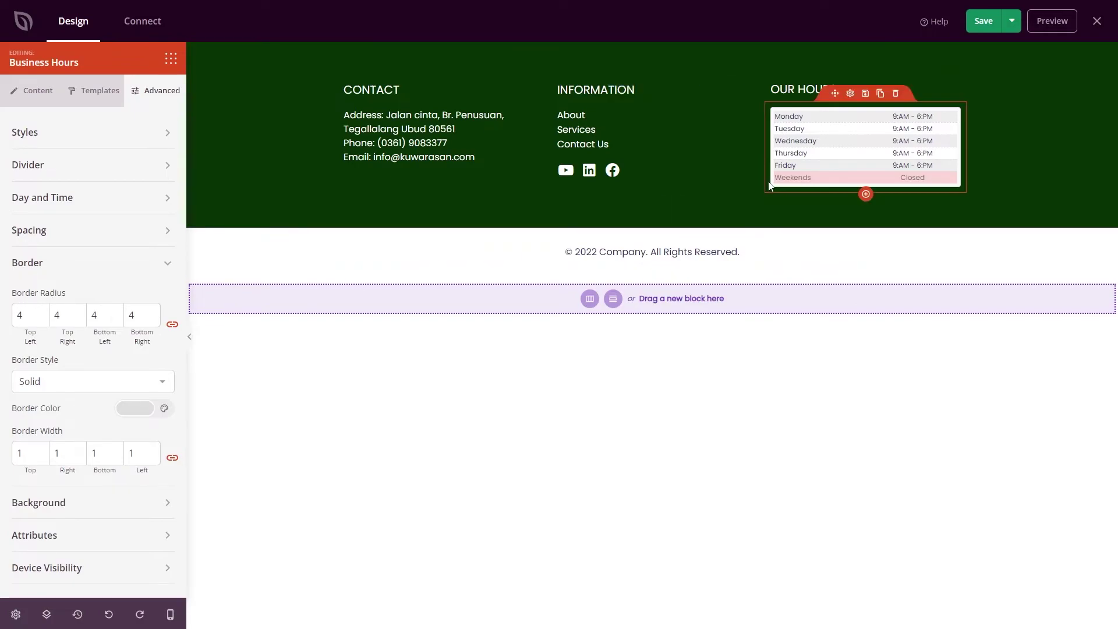
drag(30, 315, 3, 320)
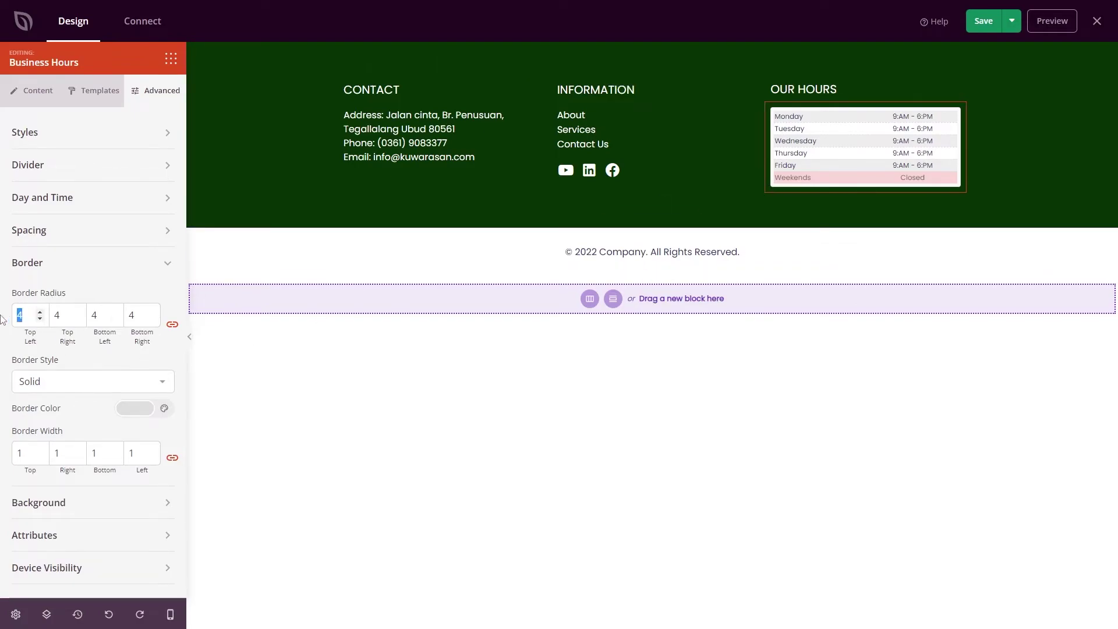
text(20)
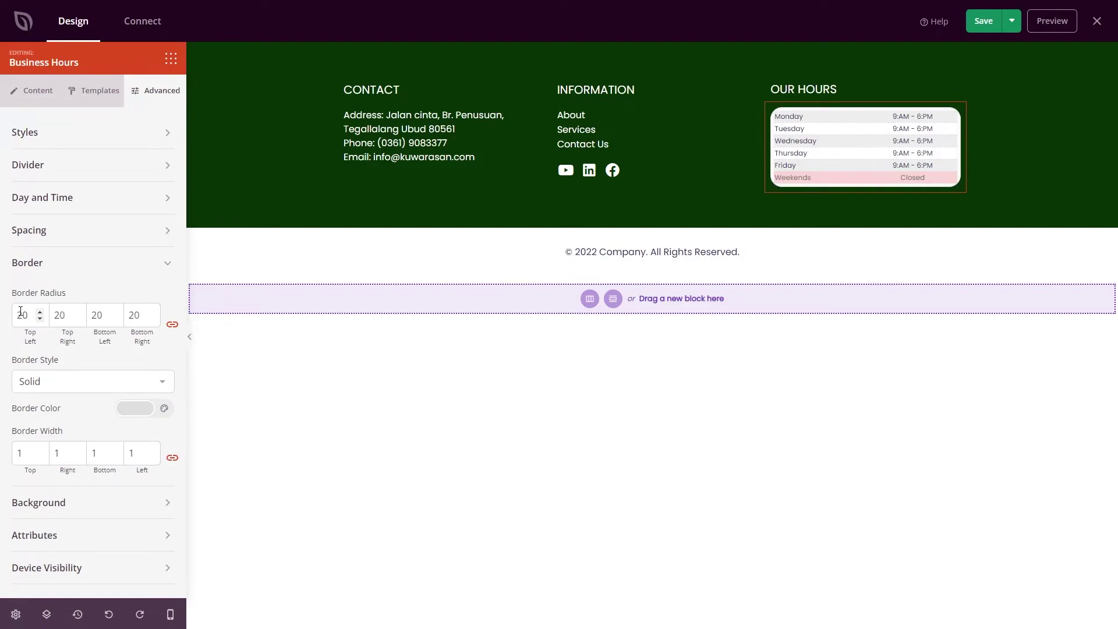
drag(20, 311, 2, 316)
text(4)
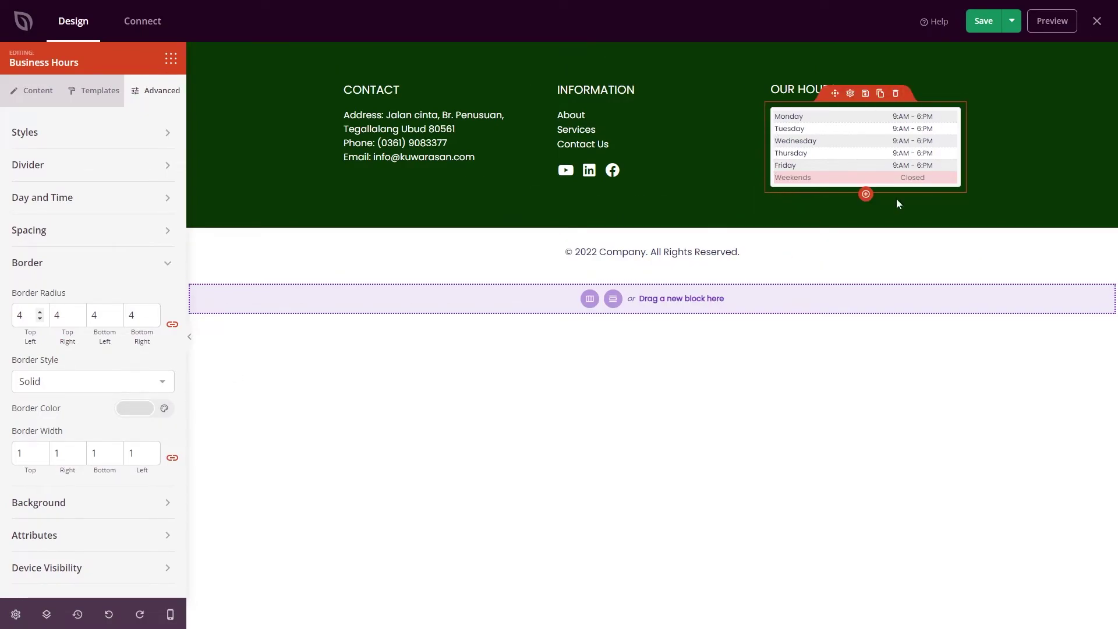
click(93, 381)
click(87, 397)
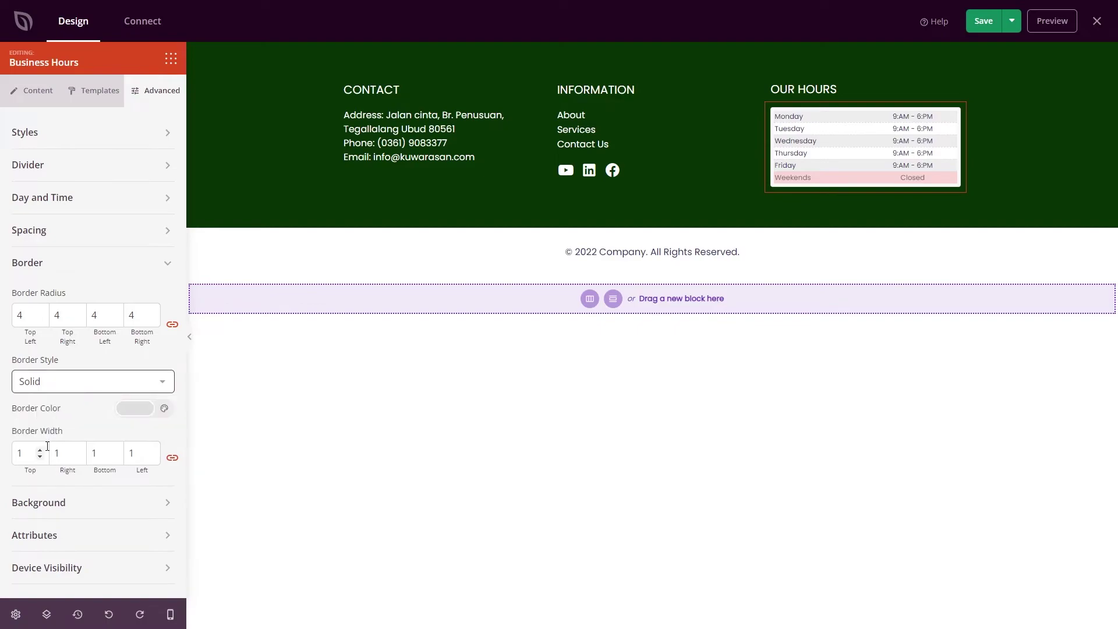
click(40, 455)
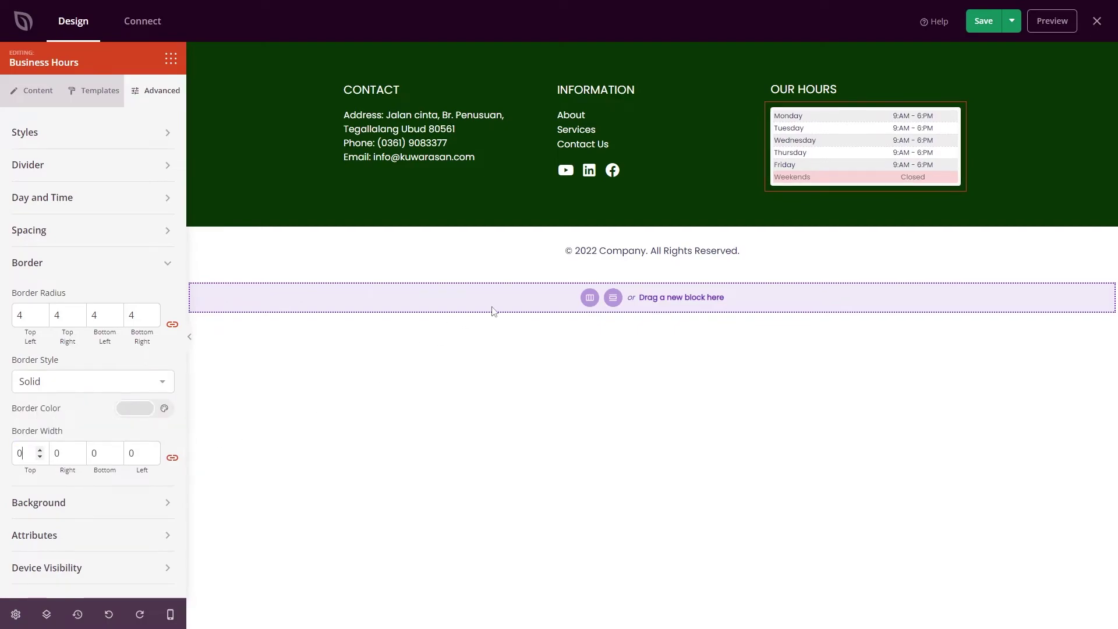
click(35, 263)
click(64, 295)
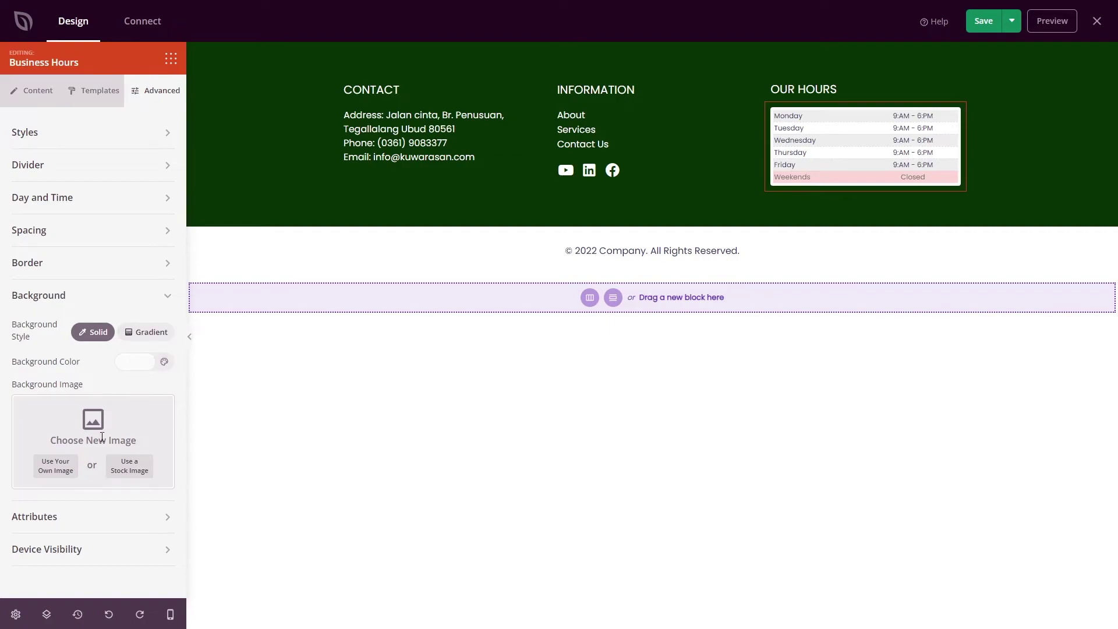
click(130, 368)
mouse_move(142, 412)
mouse_down()
mouse_move(192, 434)
mouse_move(179, 417)
mouse_move(136, 415)
mouse_up()
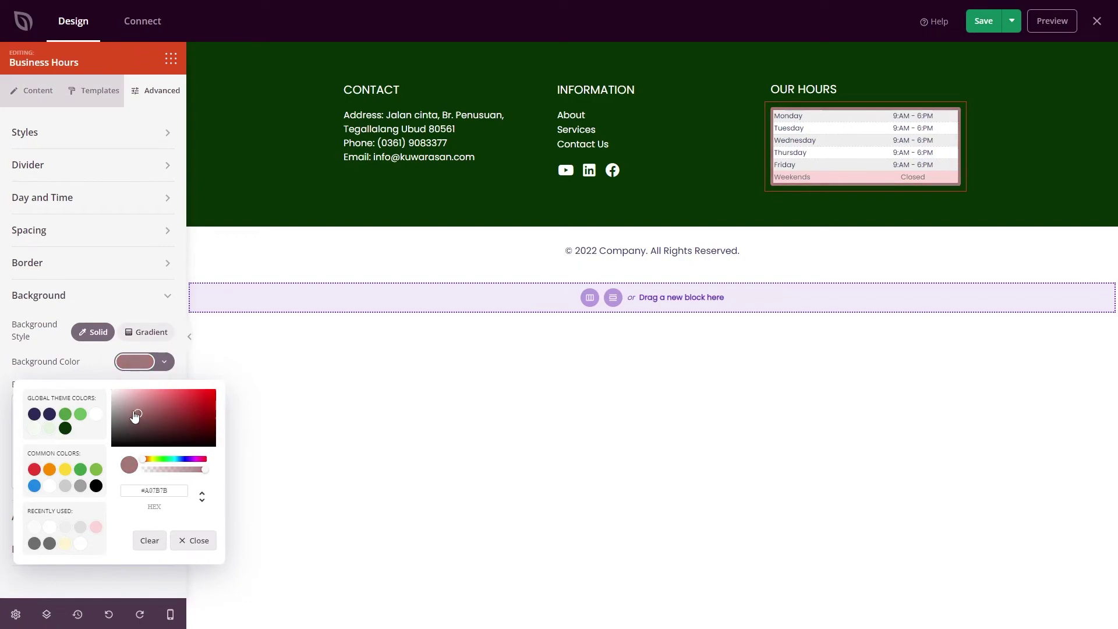
click(64, 297)
click(69, 328)
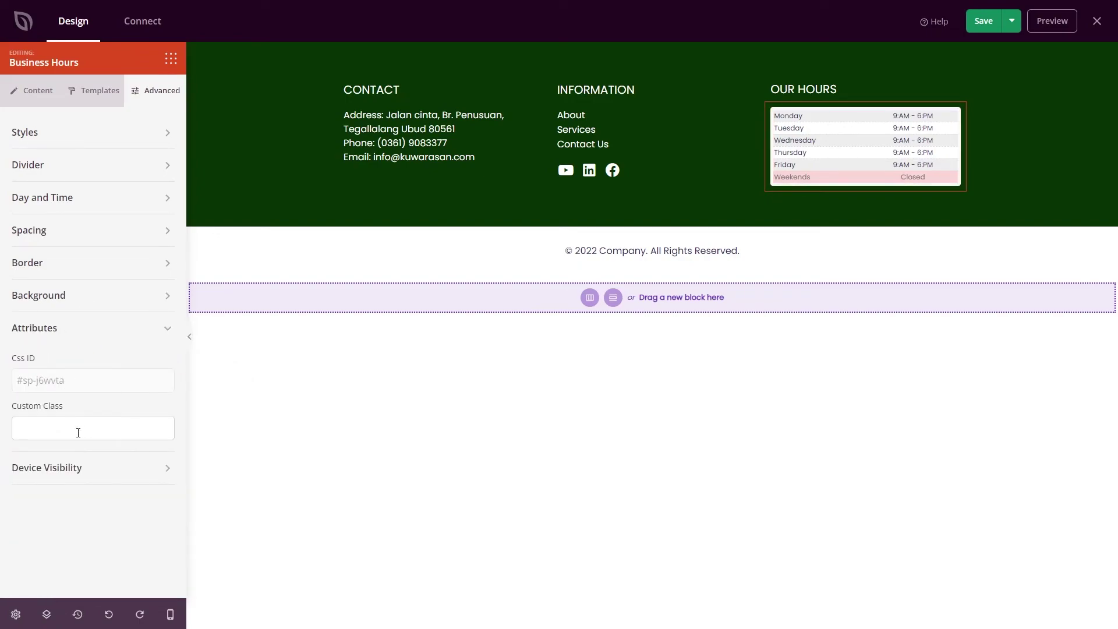
click(60, 380)
triple_click(60, 379)
click(79, 380)
click(93, 329)
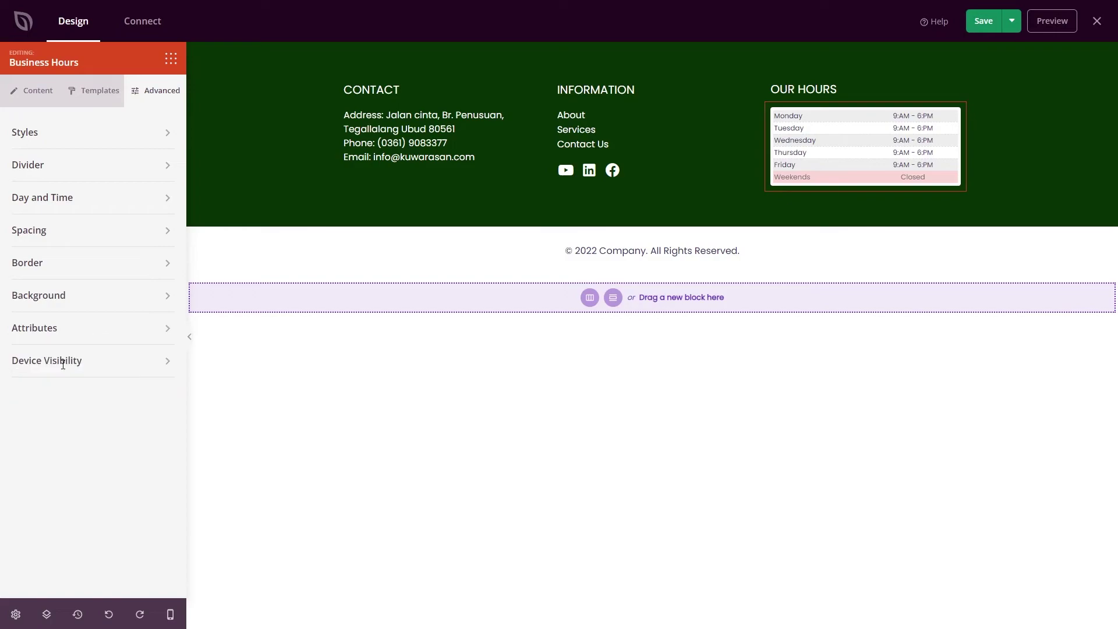
click(63, 362)
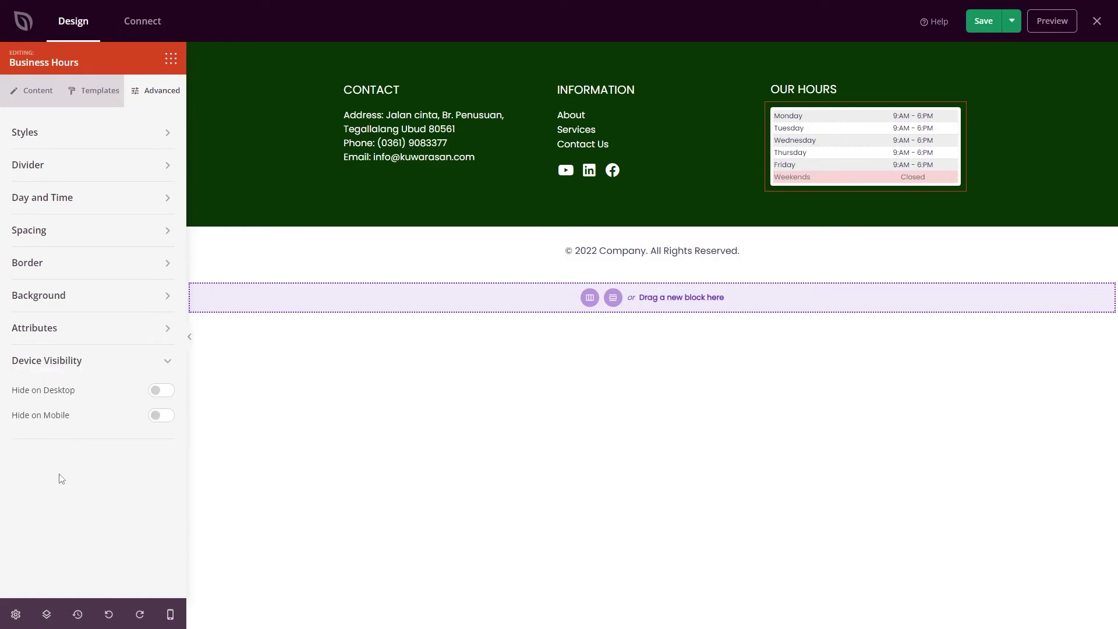
click(171, 616)
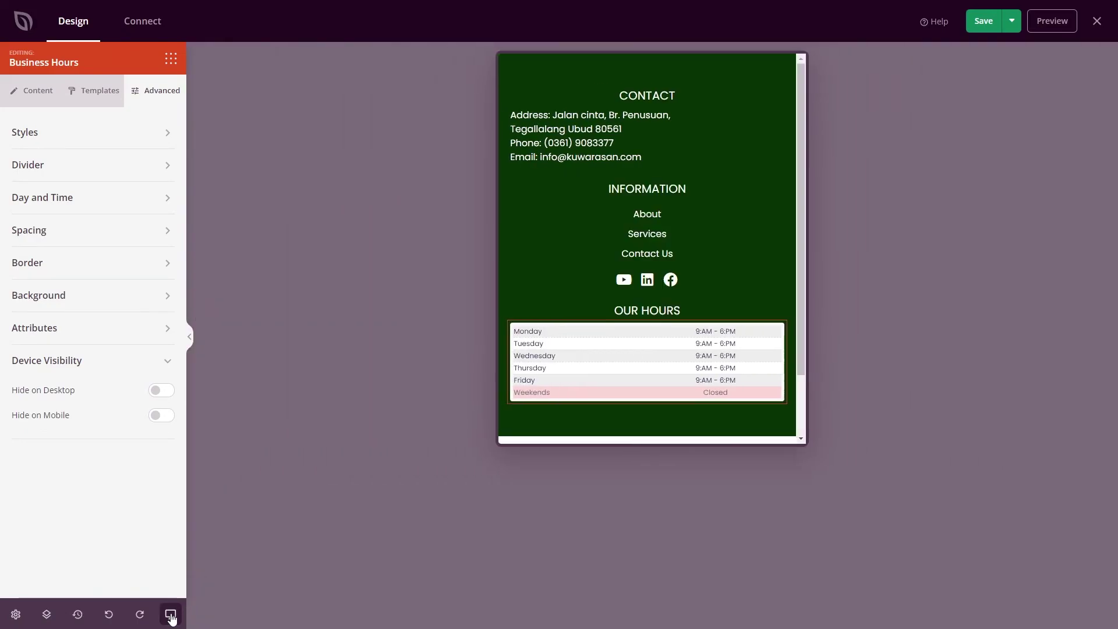
click(161, 417)
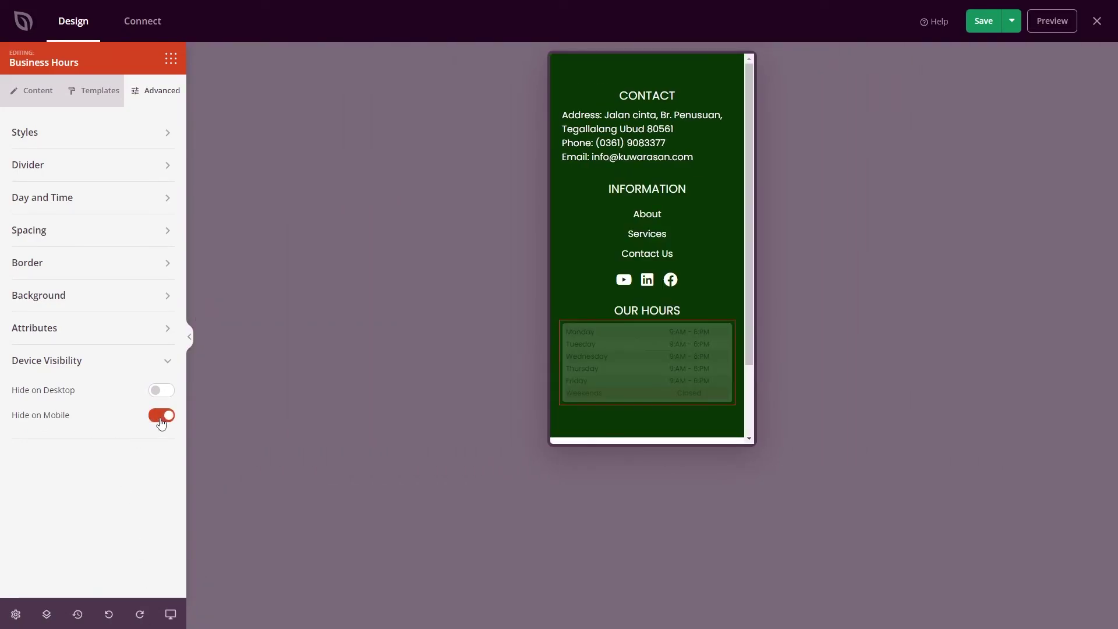
click(170, 614)
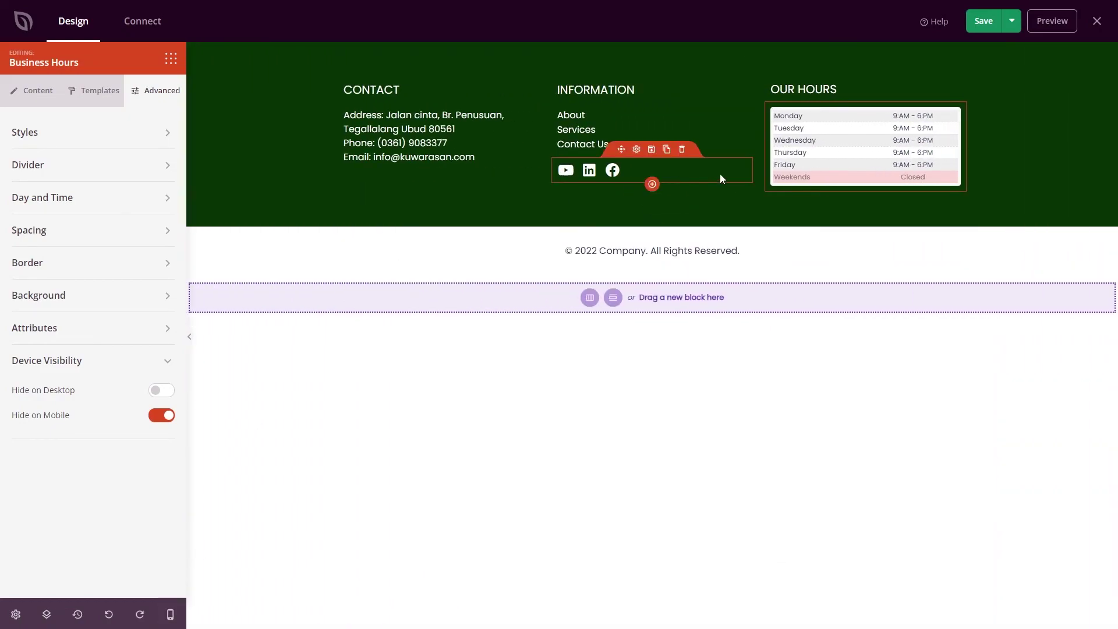
click(162, 416)
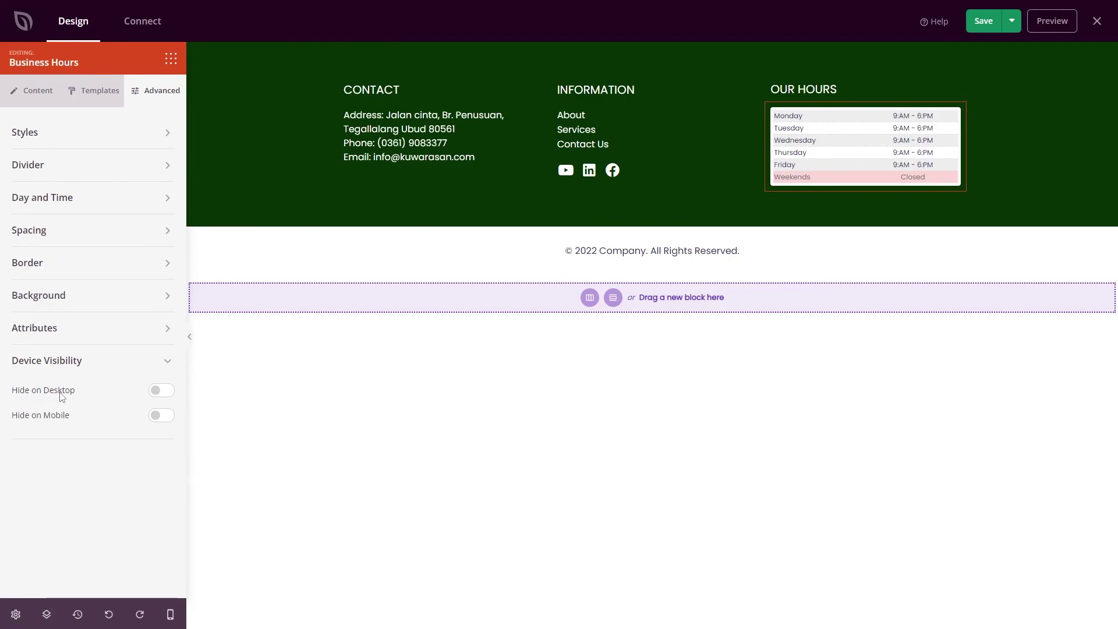
click(162, 391)
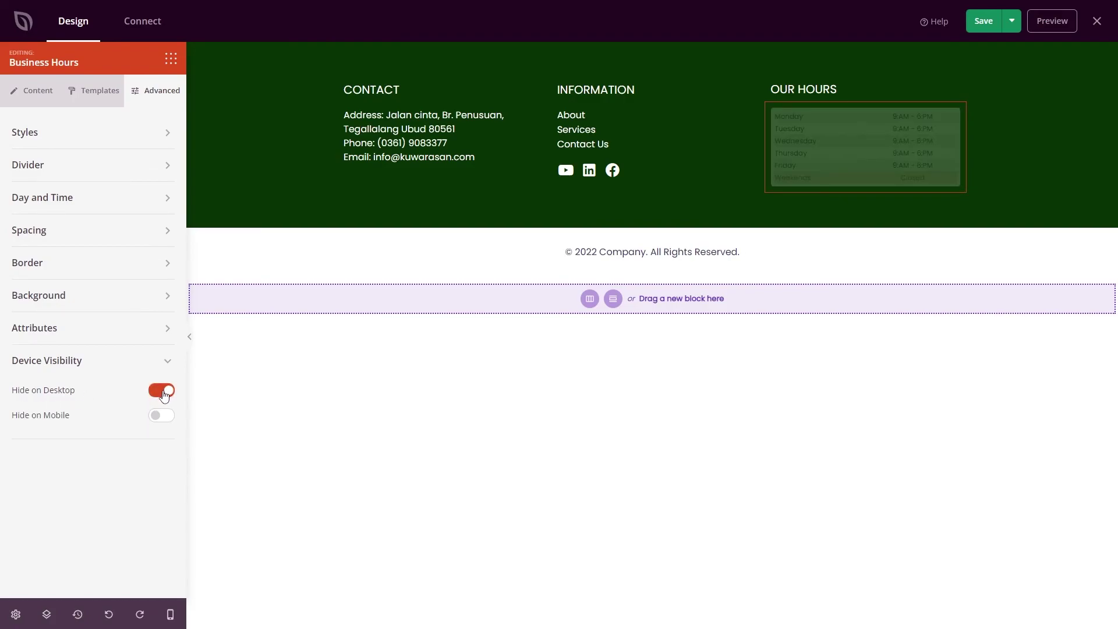
click(162, 391)
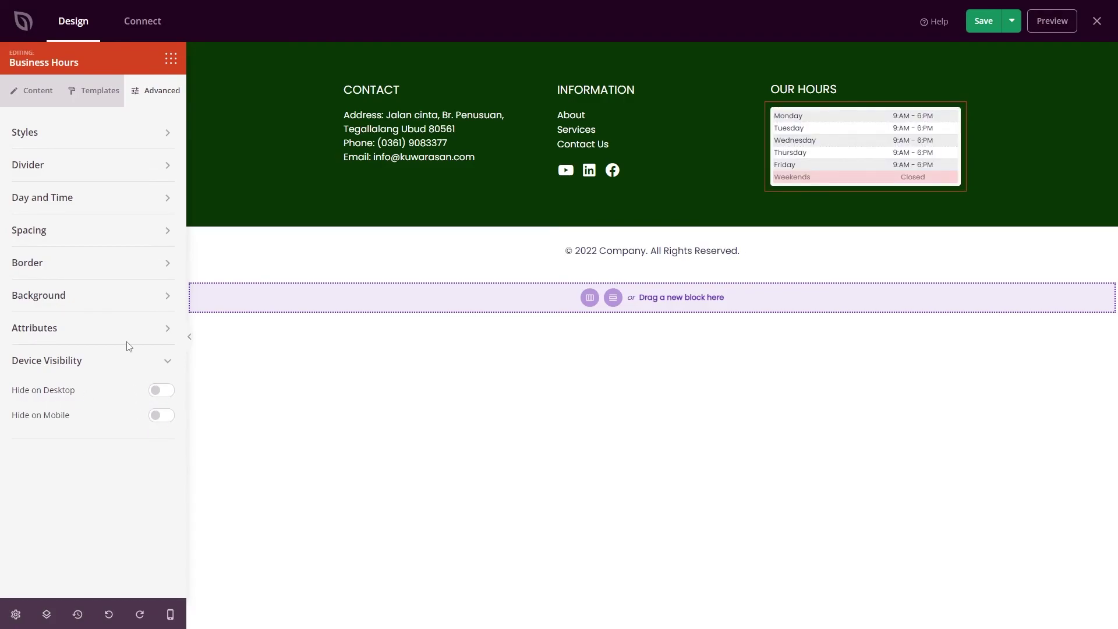
Save the footer, exit the builder, and scroll the live page to the footer.
click(985, 21)
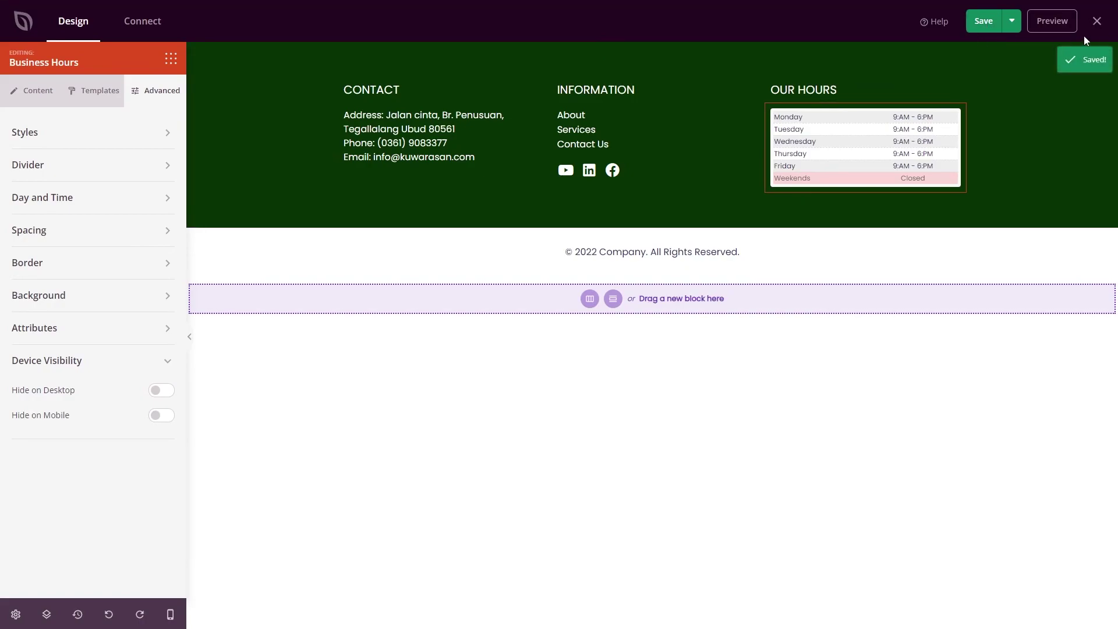
click(1098, 21)
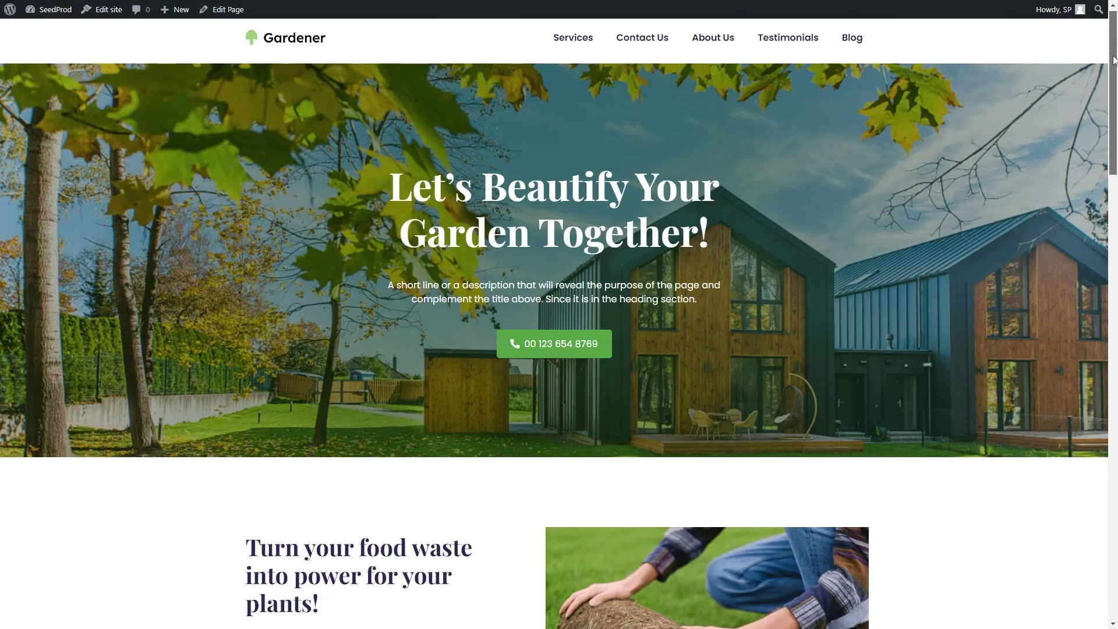
drag(1114, 60, 1098, 512)
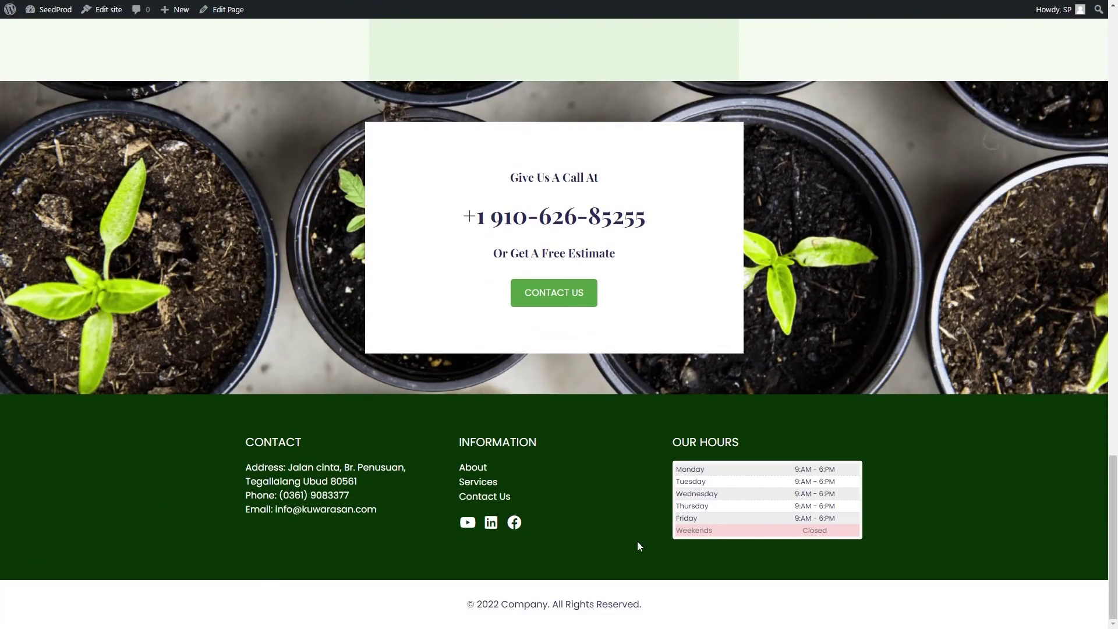